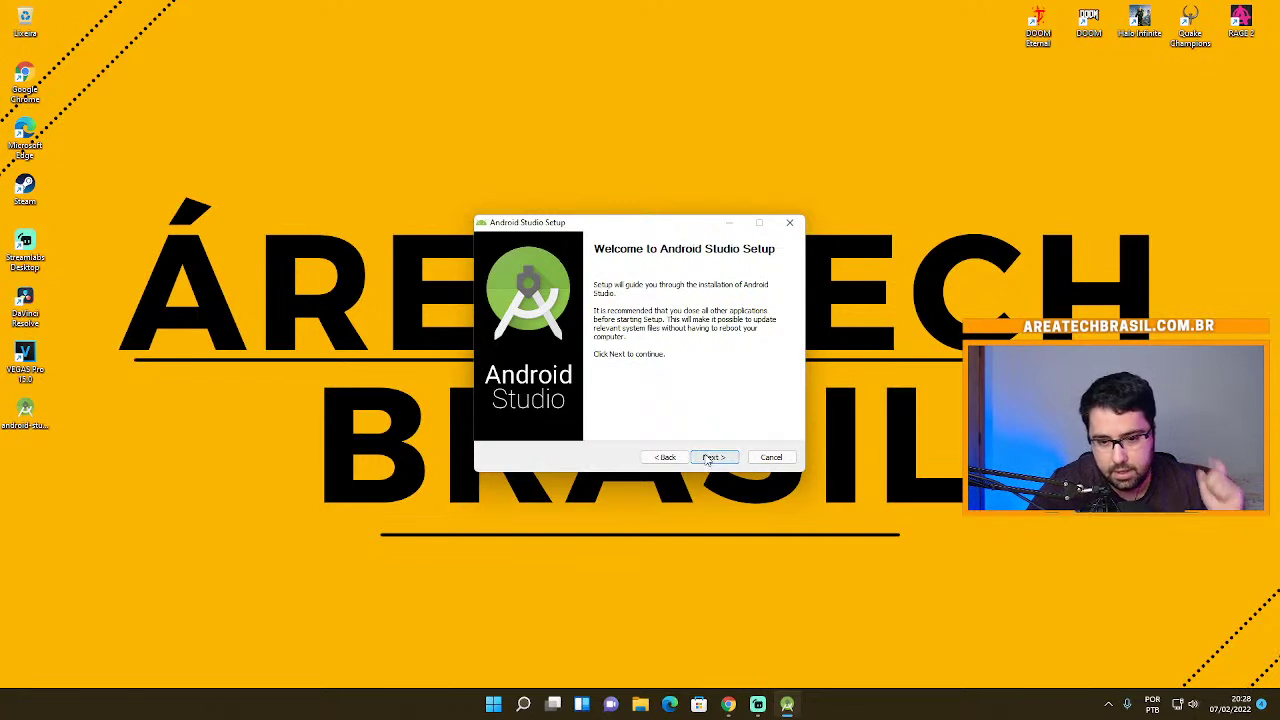
- Exclude the Android Virtual Device component from the installation and continue to the install location settings
{"action": "left_click", "coordinate": [709, 458]}
{"action": "mouse_move", "coordinate": [605, 345]}
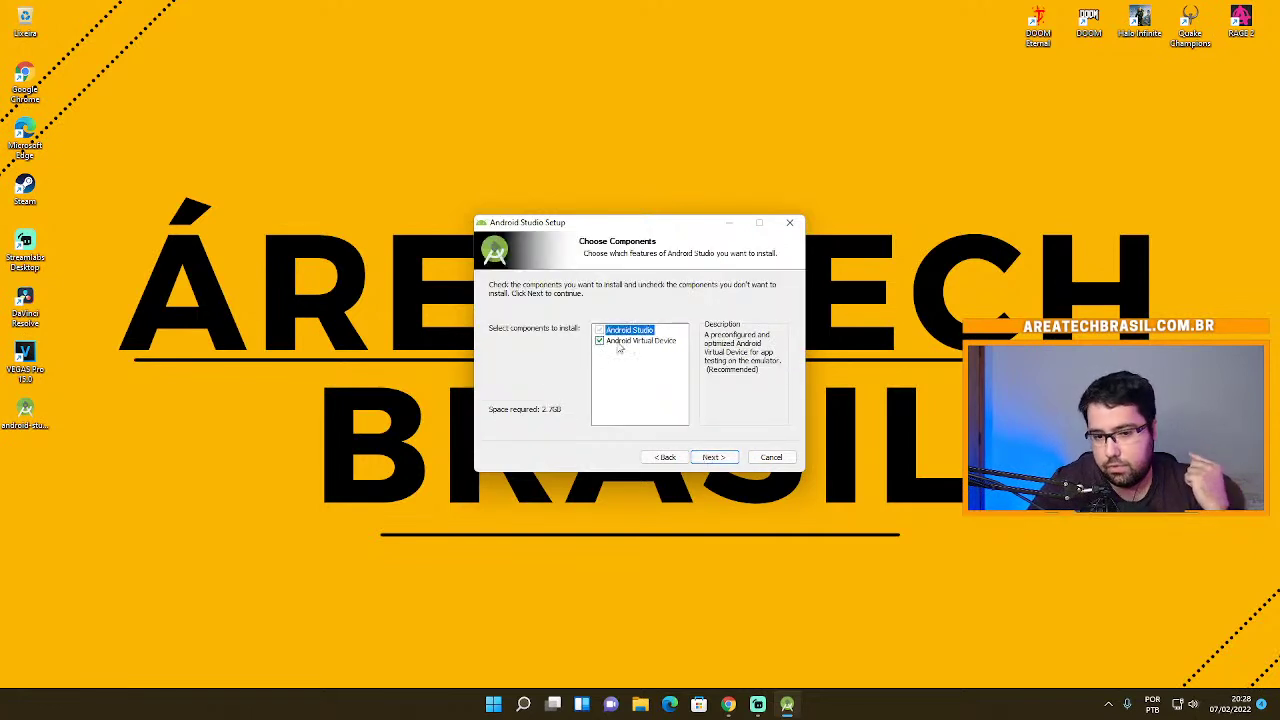
{"action": "left_click", "coordinate": [600, 341]}
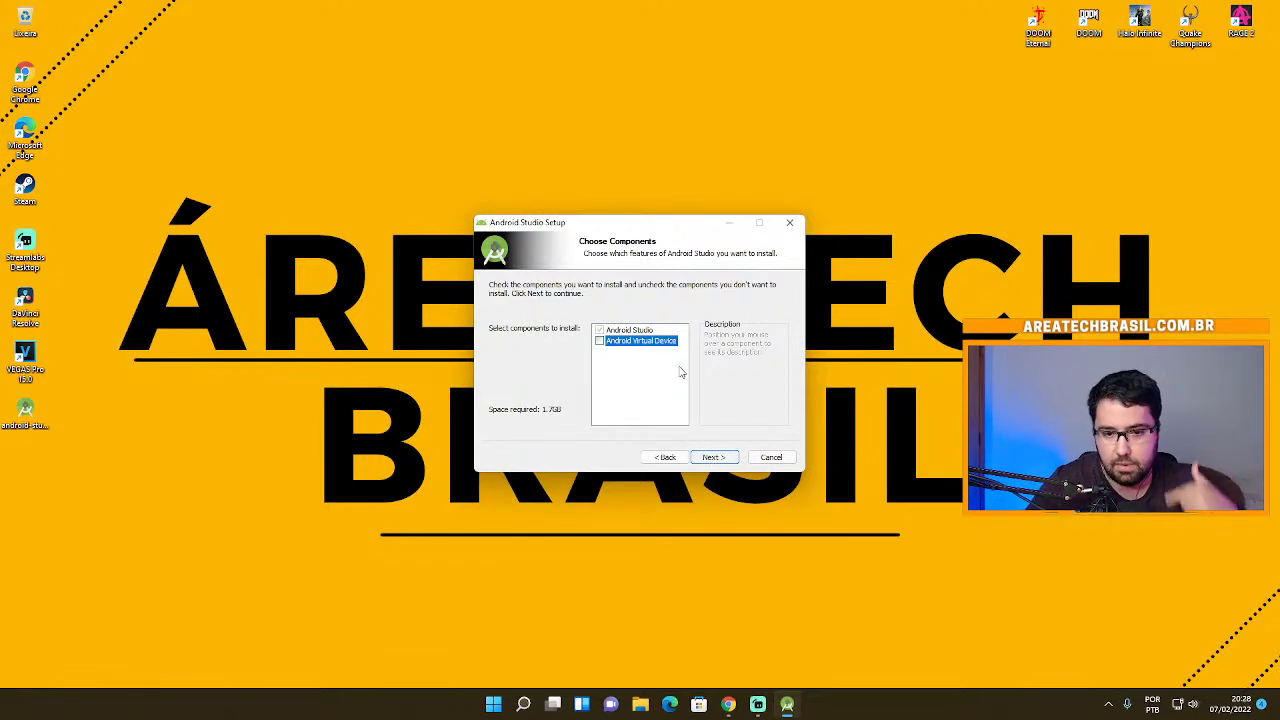
{"action": "left_click", "coordinate": [713, 457]}
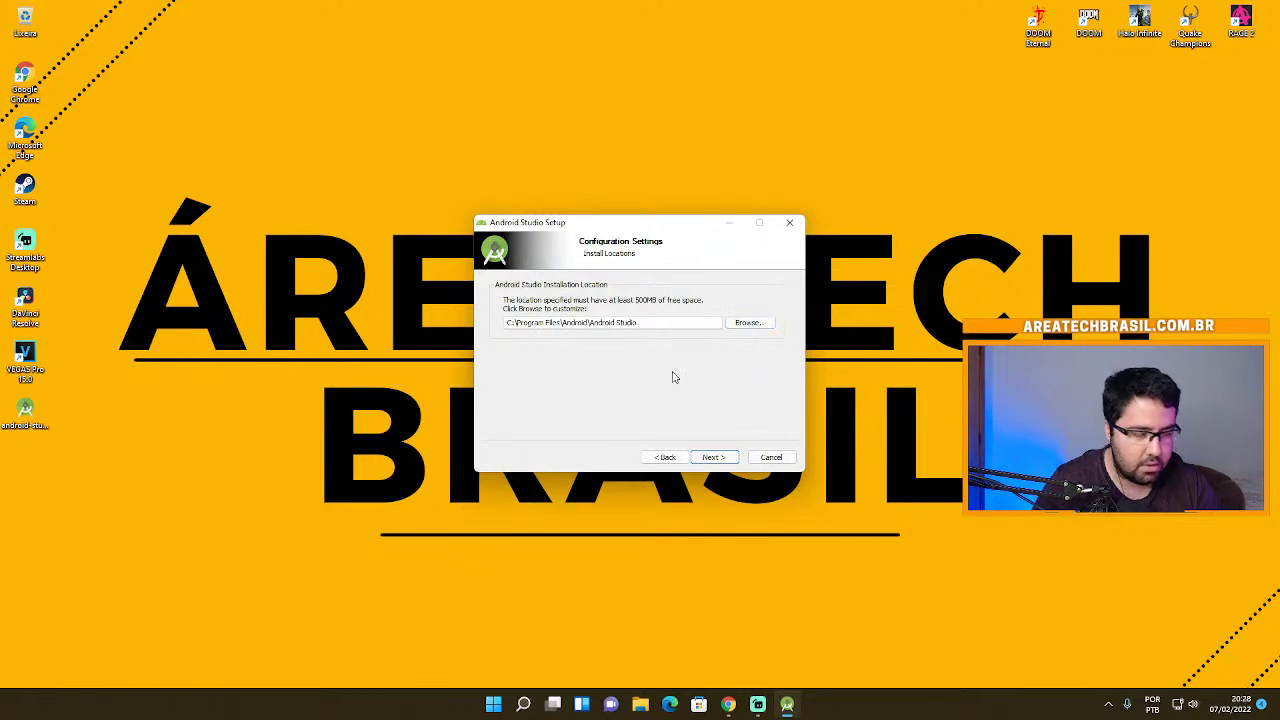
{"action": "left_click", "coordinate": [752, 325]}
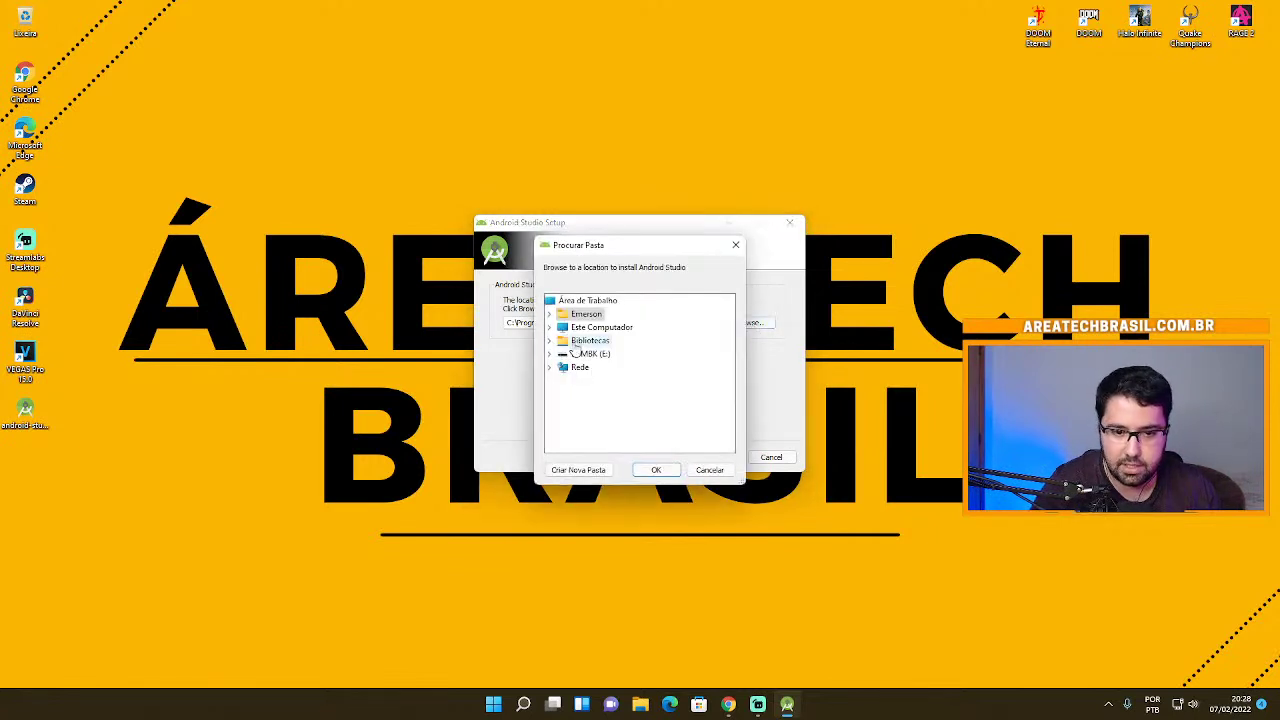
{"action": "left_click", "coordinate": [549, 329]}
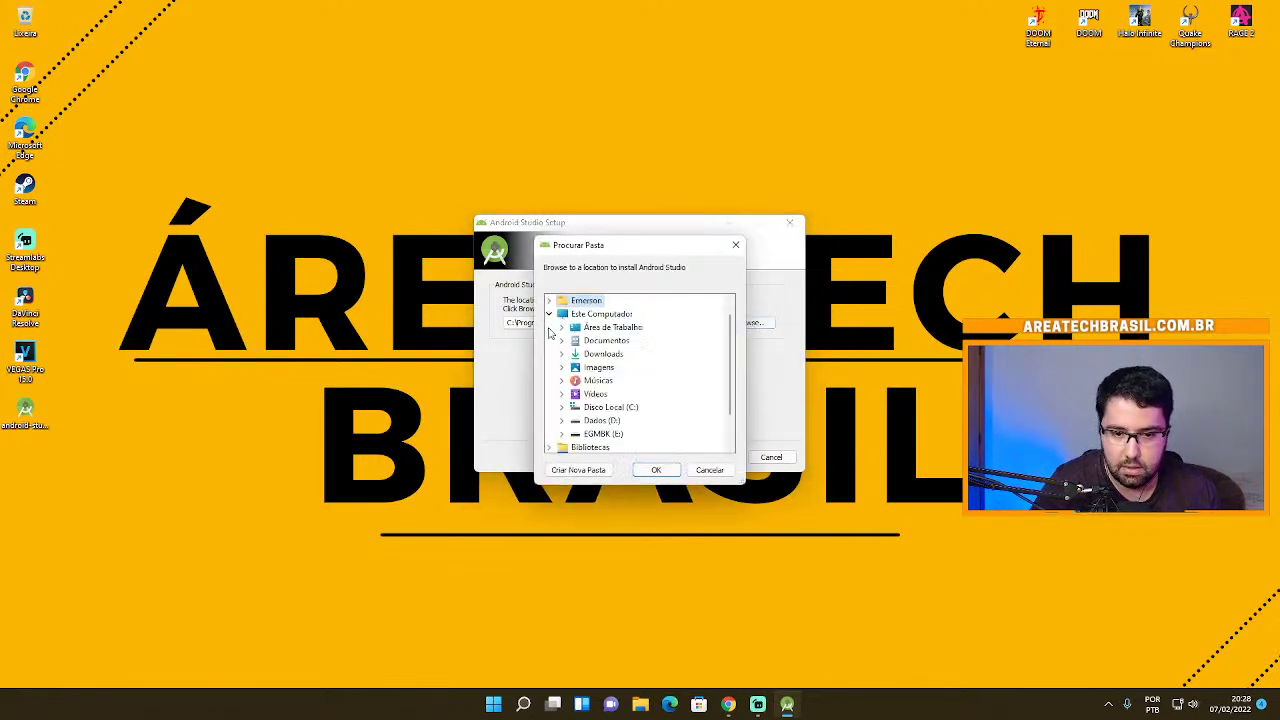
{"action": "left_click", "coordinate": [562, 408]}
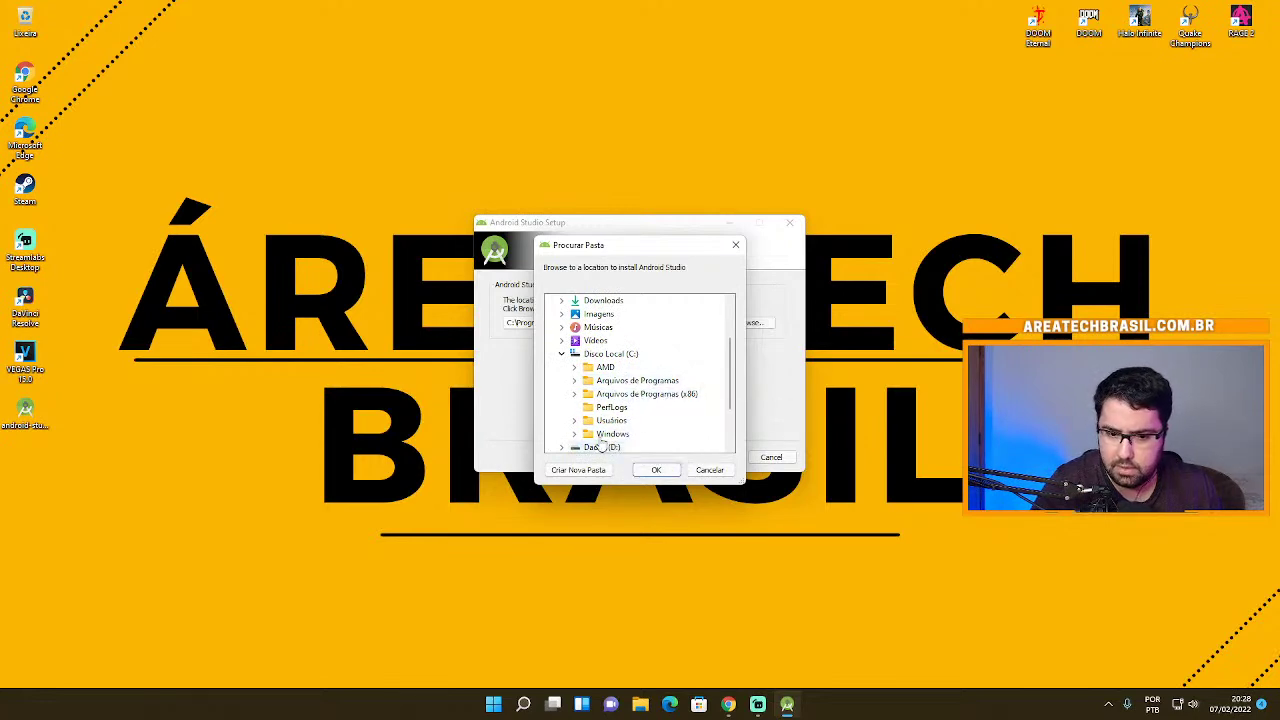
{"action": "left_click_drag", "start_coordinate": [628, 251], "coordinate": [747, 230]}
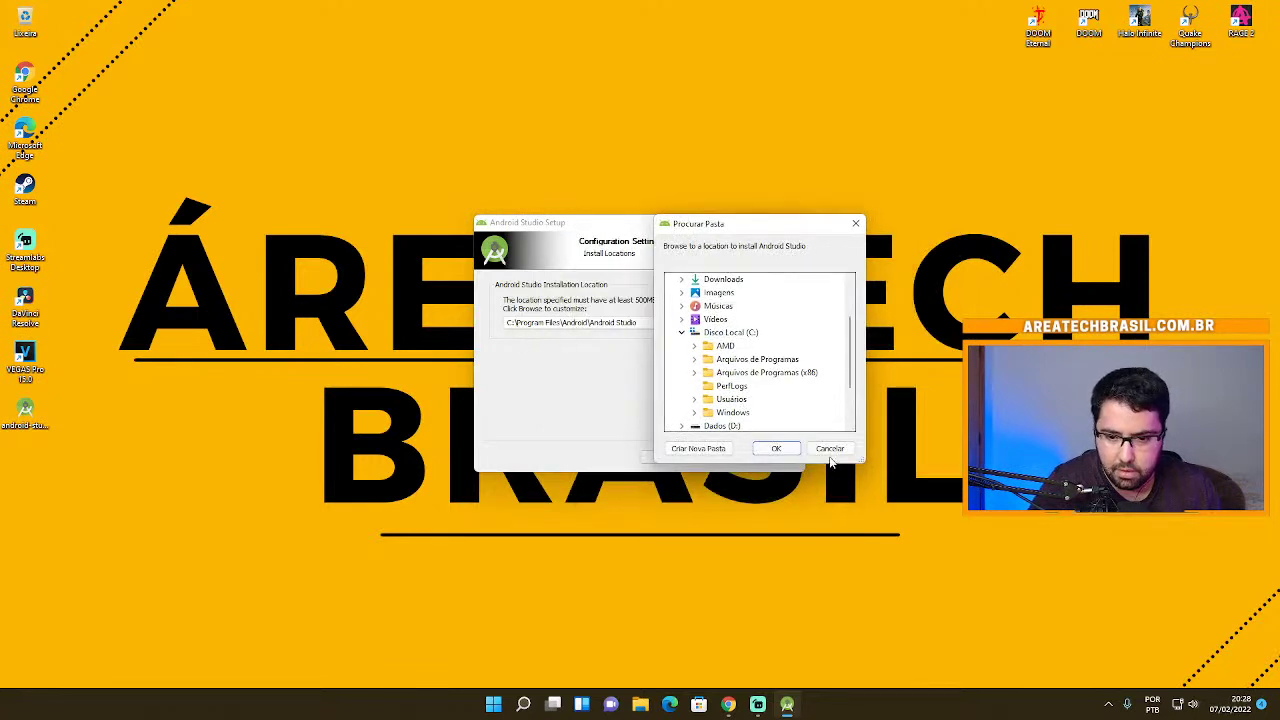
{"action": "left_click", "coordinate": [830, 448]}
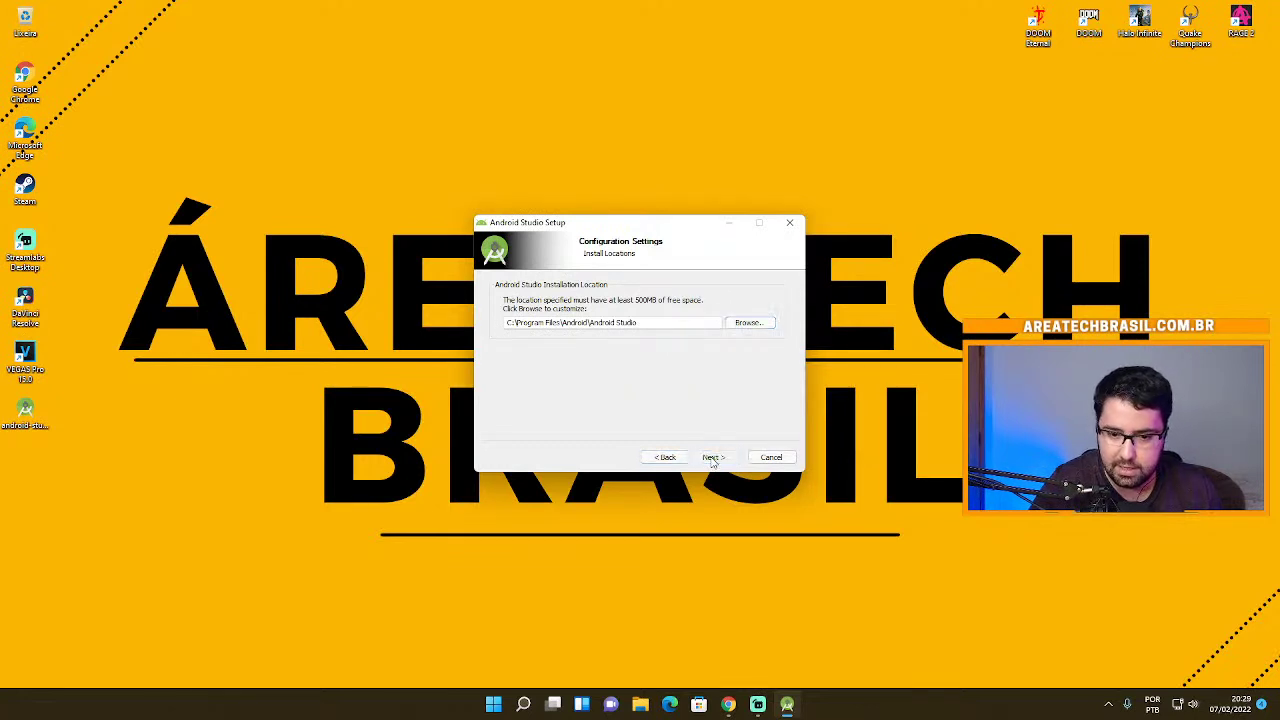
- Install Android Studio with the default location and Start Menu folder, and finish setup with Start Android Studio enabled
{"action": "left_click", "coordinate": [712, 457]}
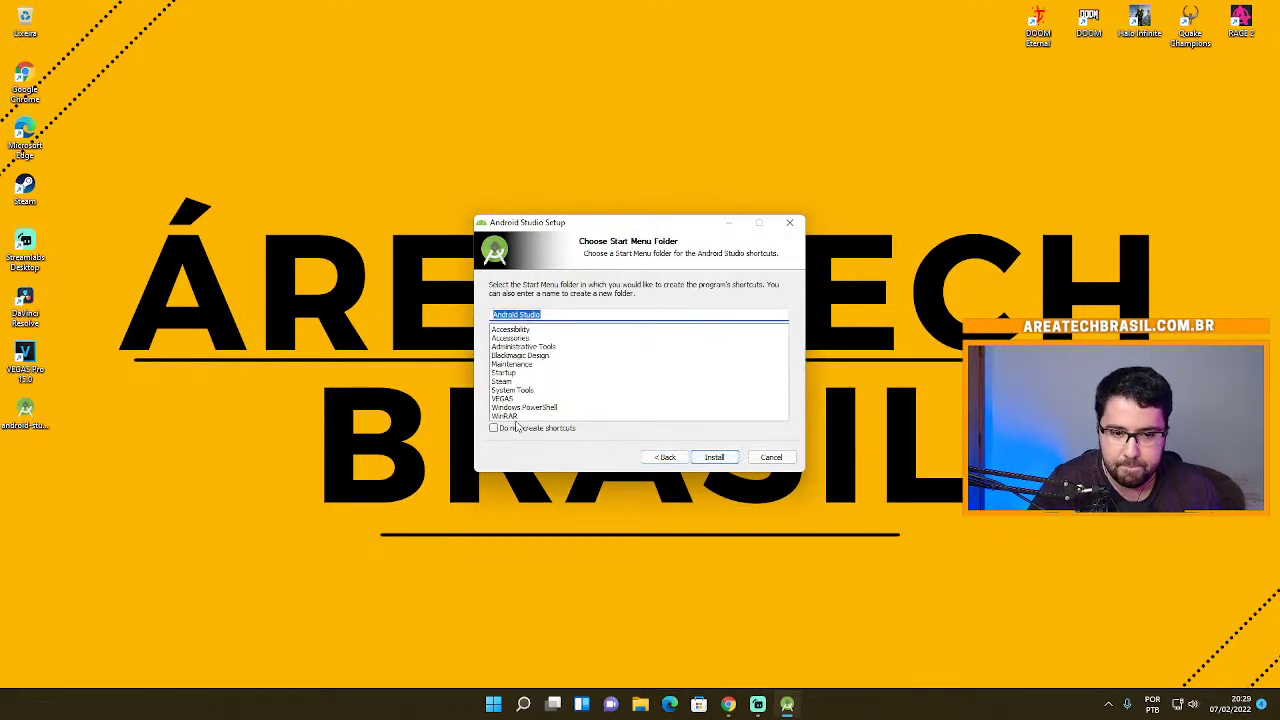
{"action": "left_click", "coordinate": [713, 457]}
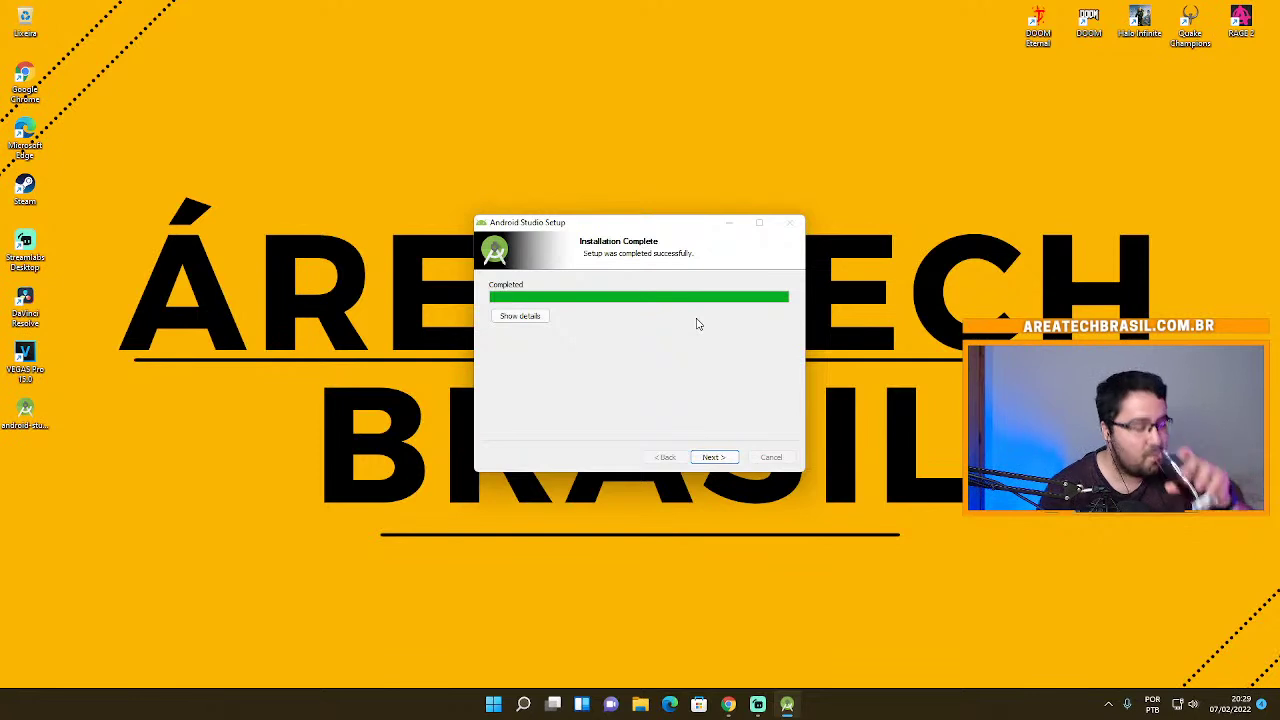
{"action": "left_click", "coordinate": [714, 459]}
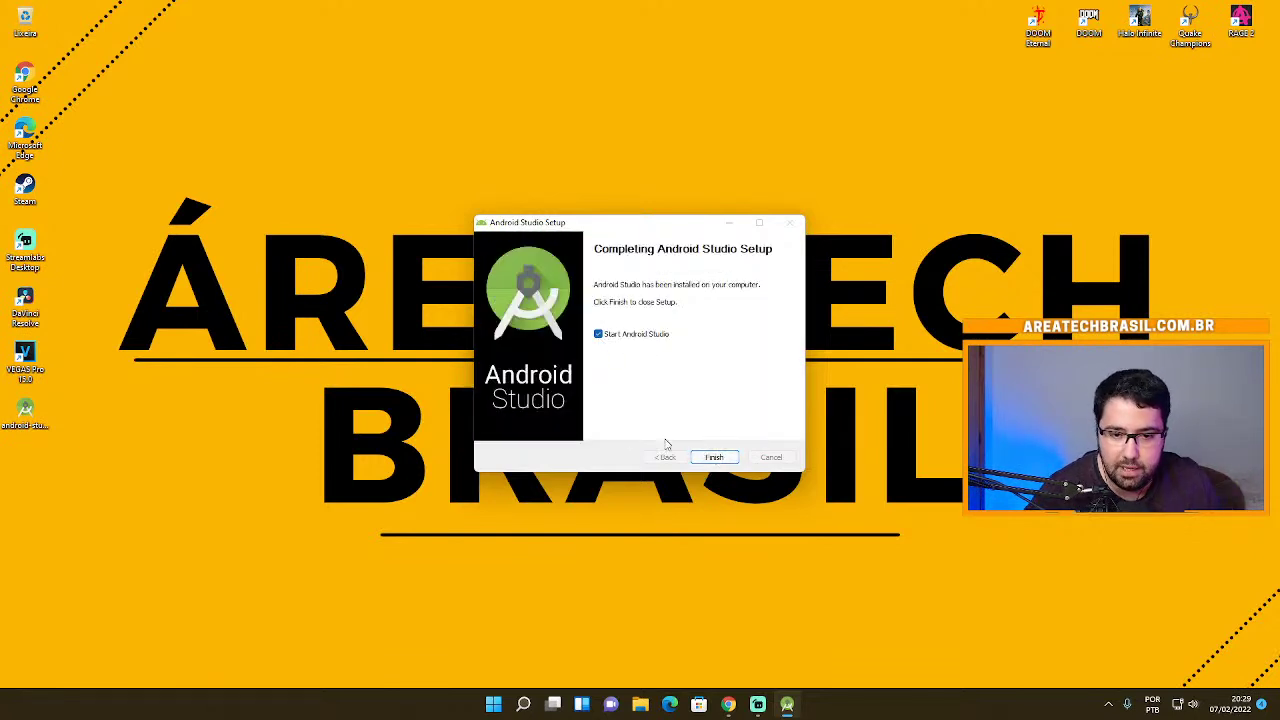
{"action": "left_click", "coordinate": [714, 457]}
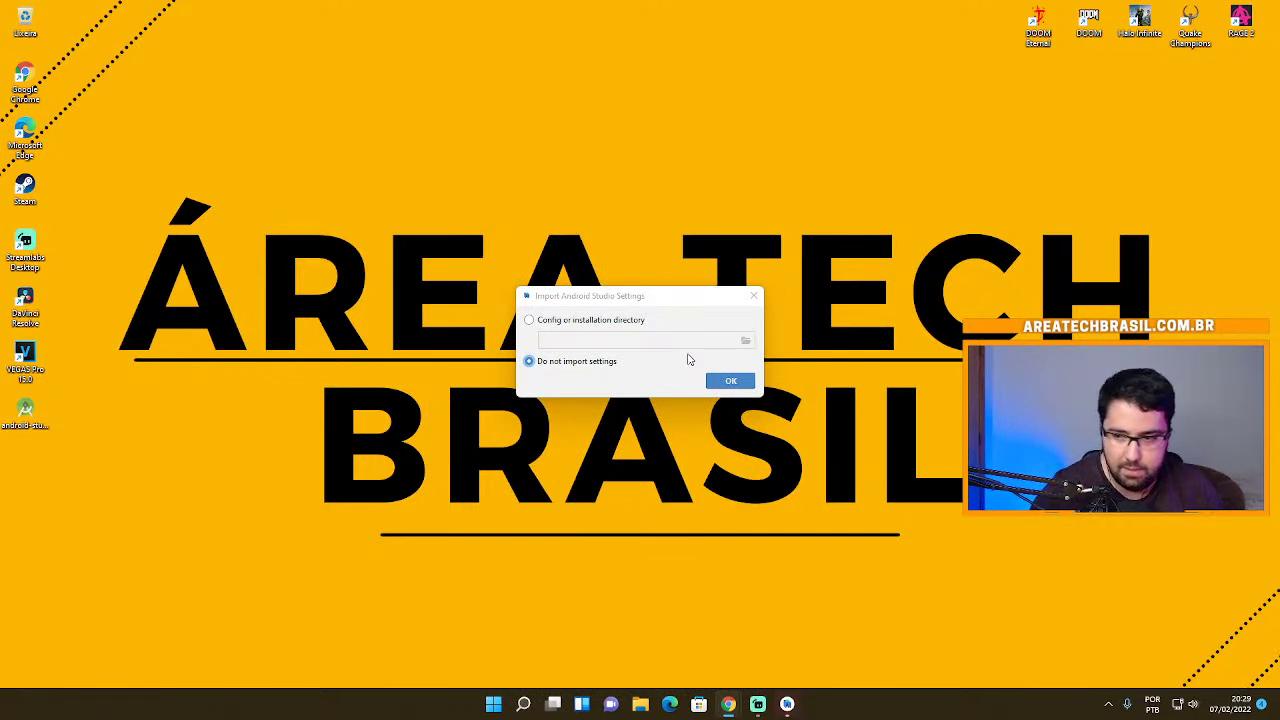
- Start without importing previous settings and decline to send usage statistics to Google
{"action": "left_click_drag", "start_coordinate": [640, 300], "coordinate": [674, 316]}
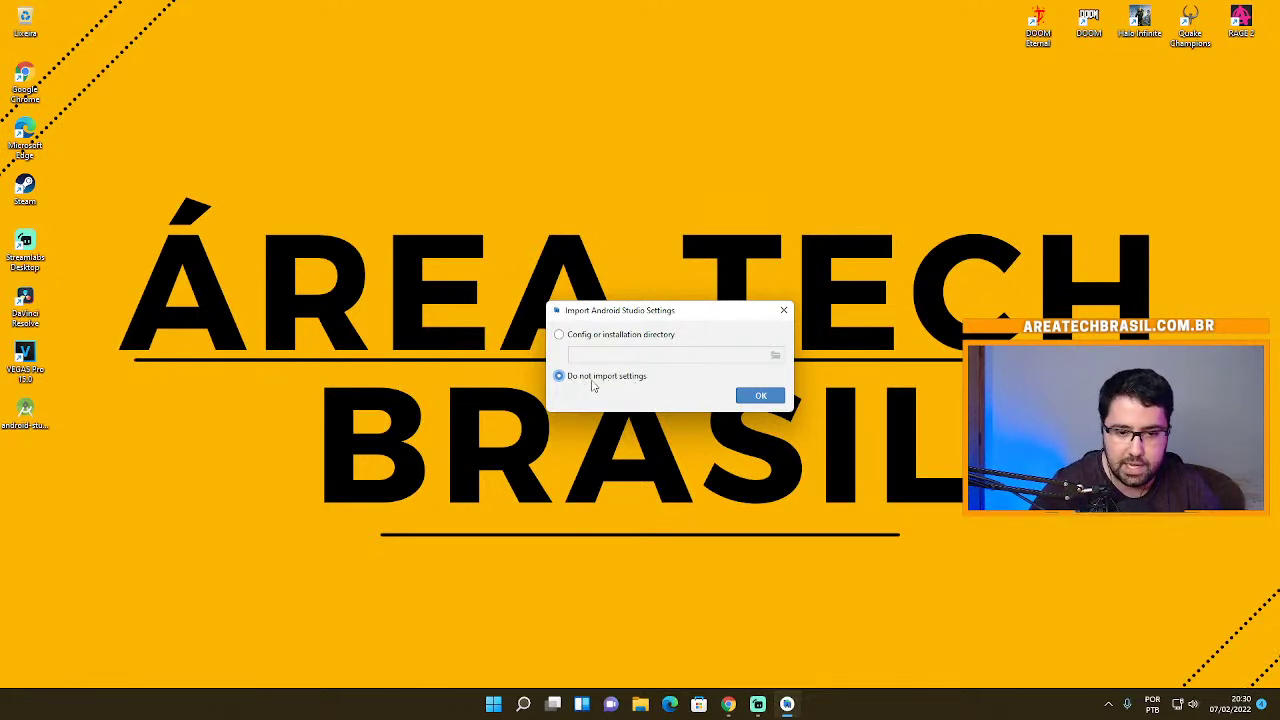
{"action": "left_click", "coordinate": [741, 398]}
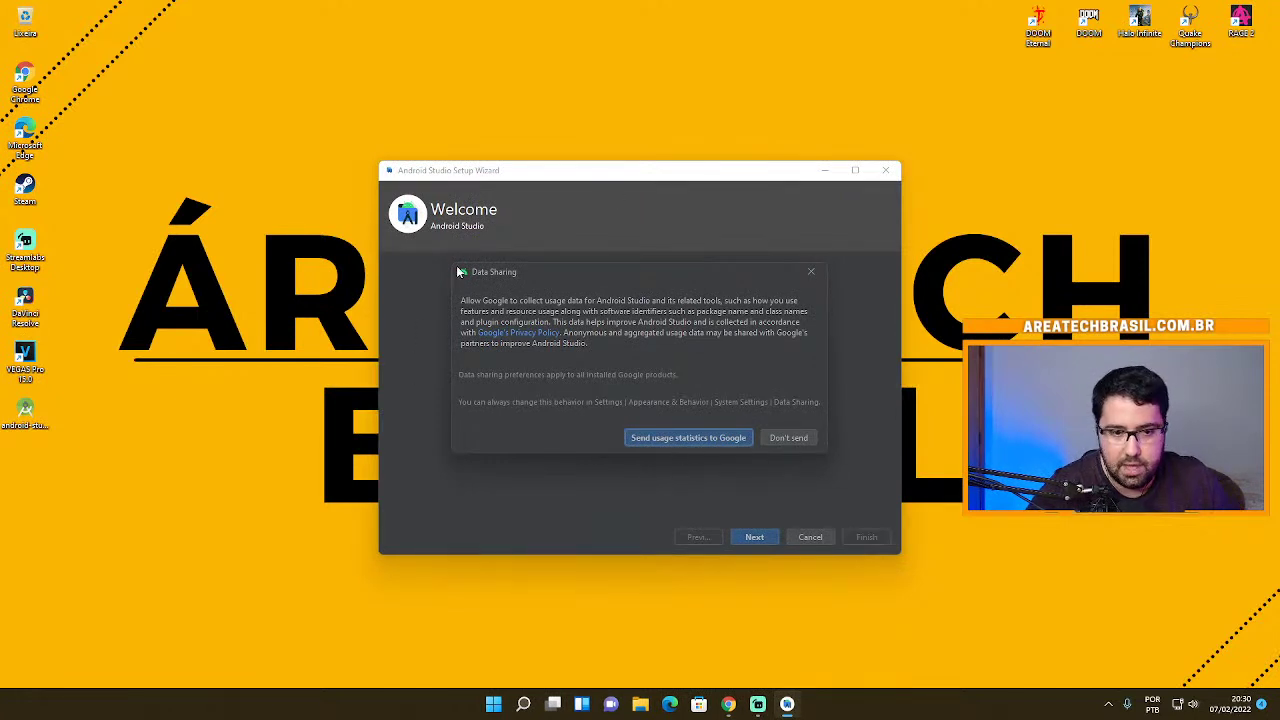
{"action": "left_click", "coordinate": [788, 438]}
{"action": "left_click_drag", "start_coordinate": [666, 172], "coordinate": [692, 152]}
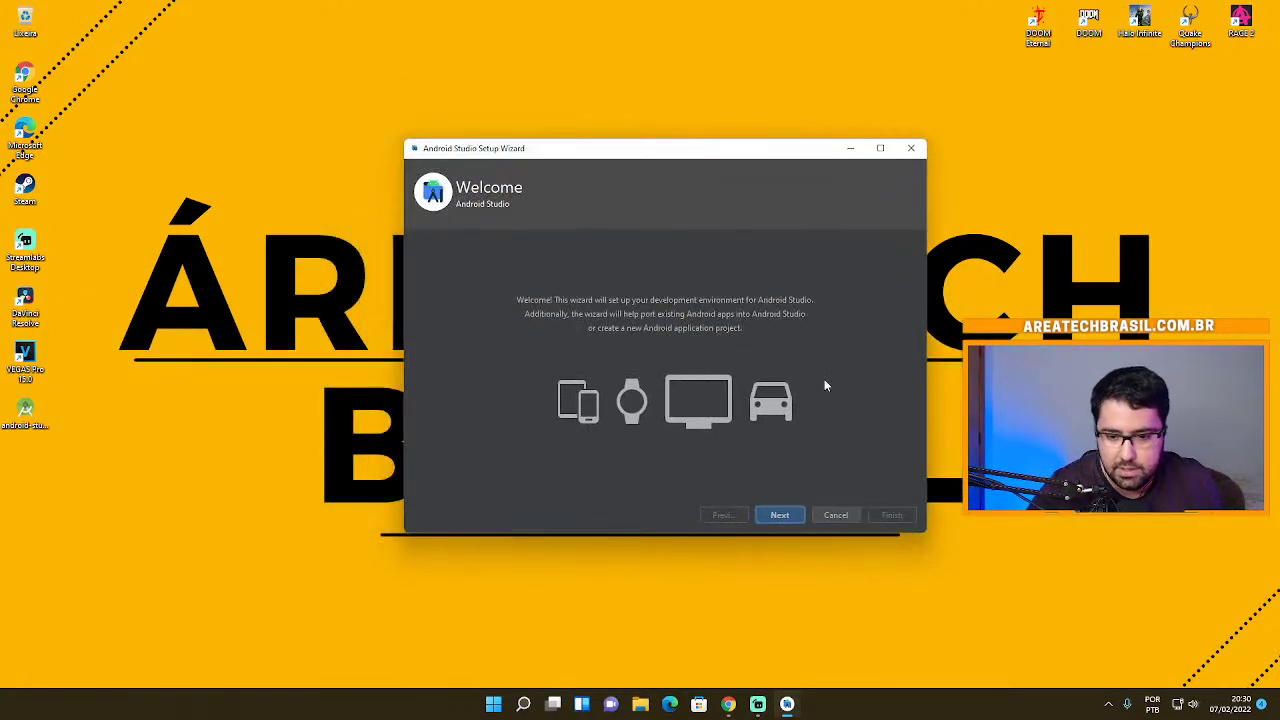
{"action": "left_click", "coordinate": [880, 148]}
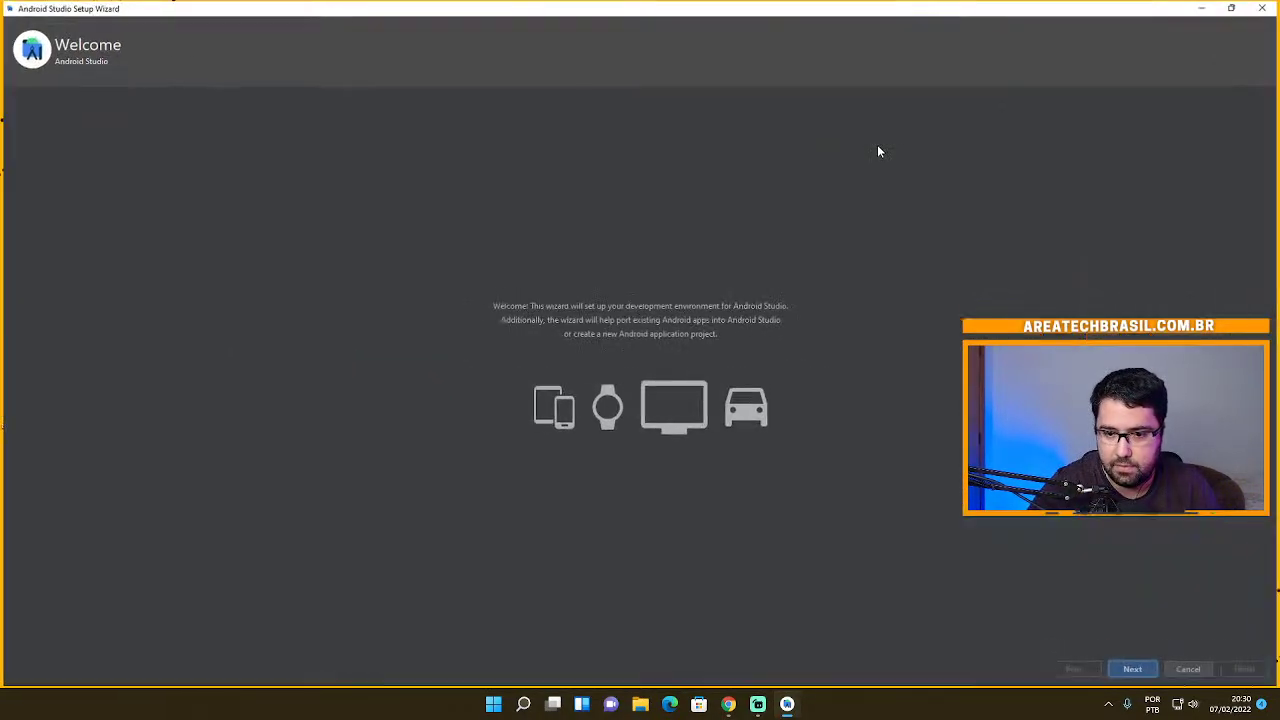
{"action": "left_click", "coordinate": [1233, 8]}
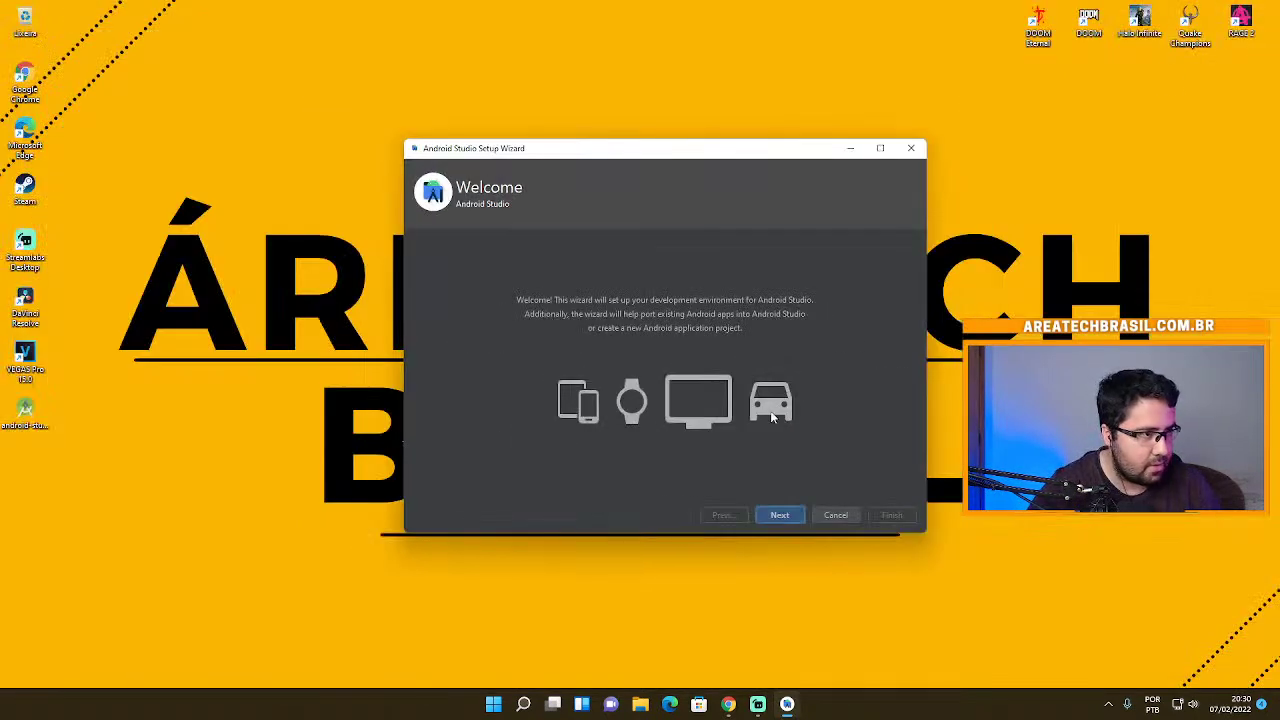
{"action": "left_click", "coordinate": [780, 515]}
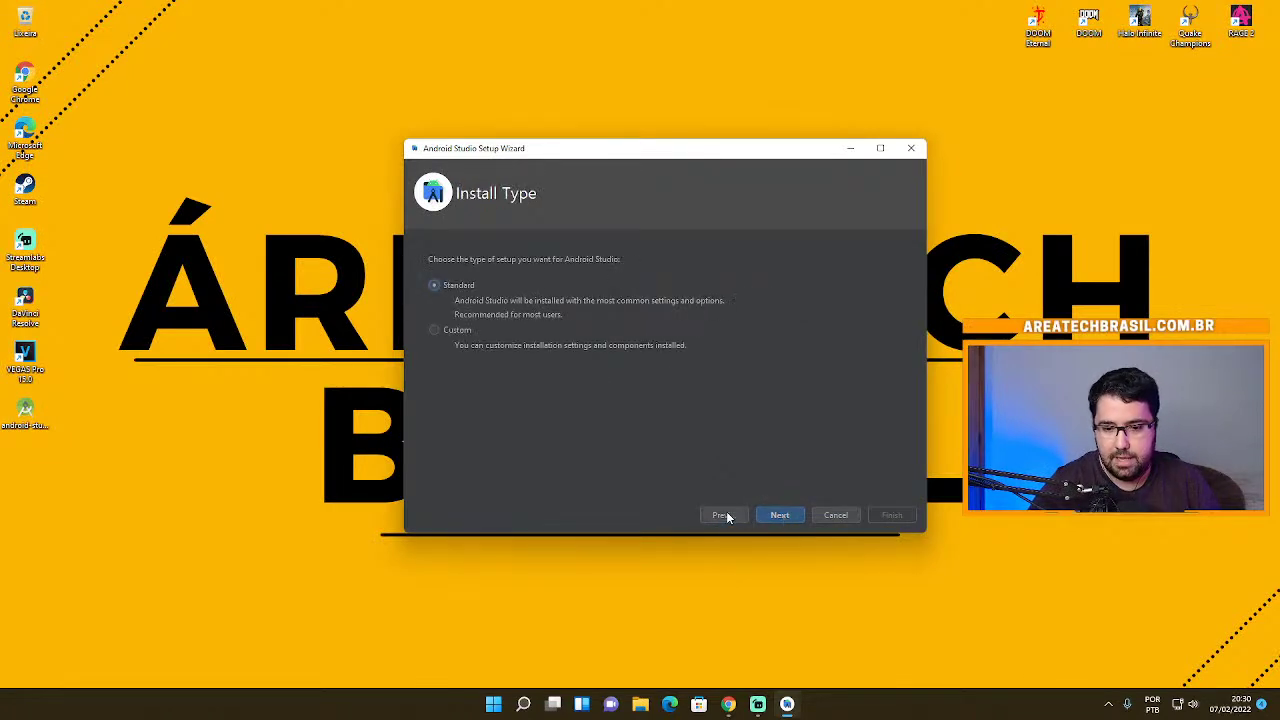
{"action": "left_click", "coordinate": [722, 515]}
- Choose the Custom setup type and accept the default JDK location
{"action": "left_click", "coordinate": [782, 516]}
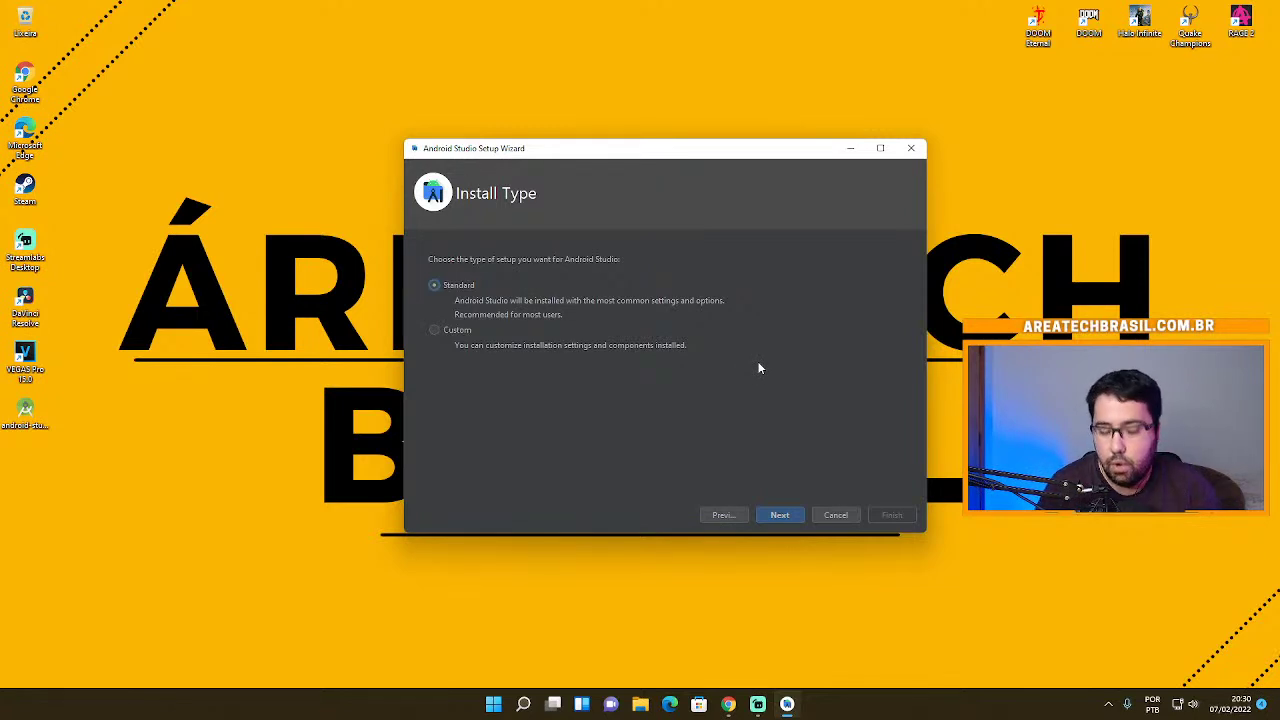
{"action": "left_click", "coordinate": [449, 331]}
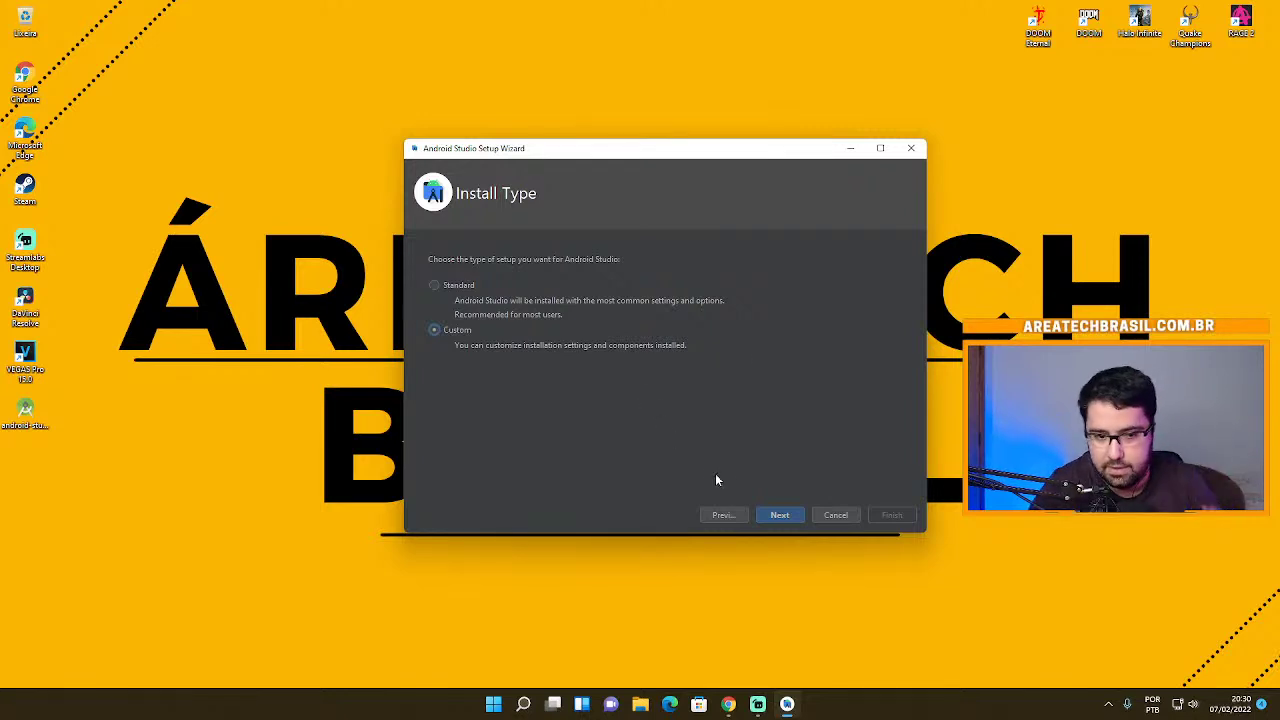
{"action": "left_click", "coordinate": [772, 515]}
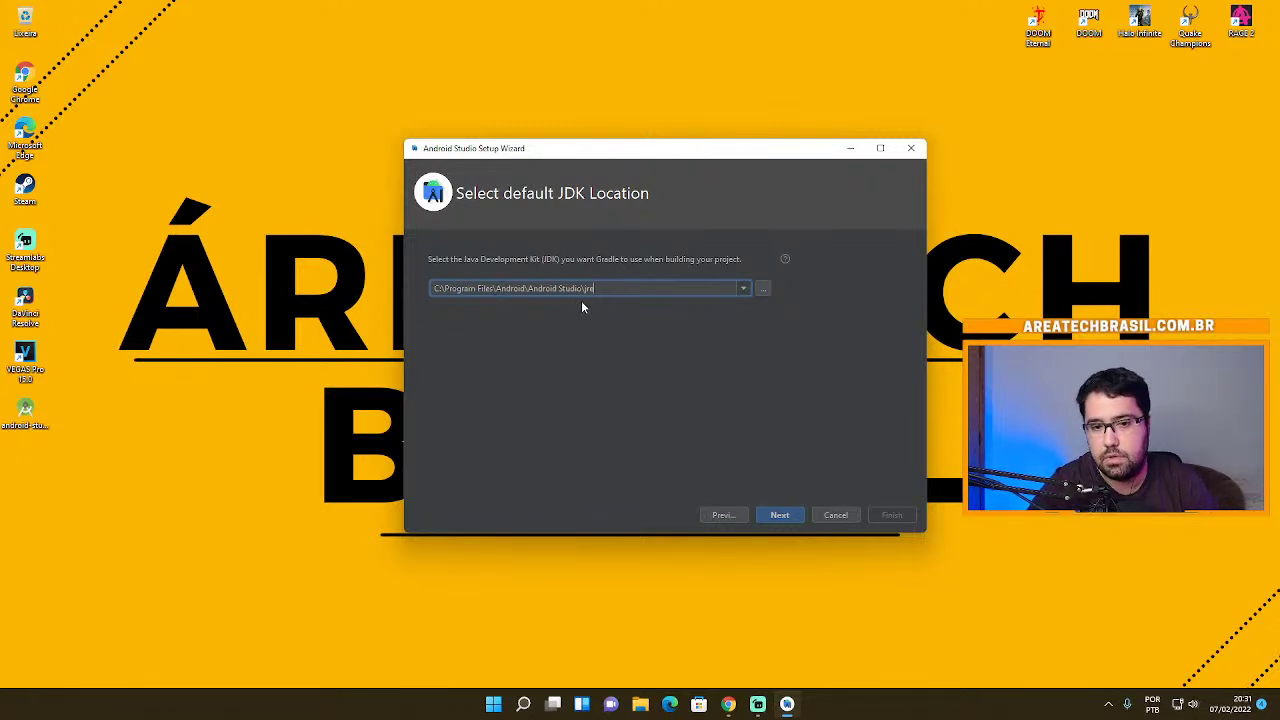
{"action": "left_click", "coordinate": [781, 516]}
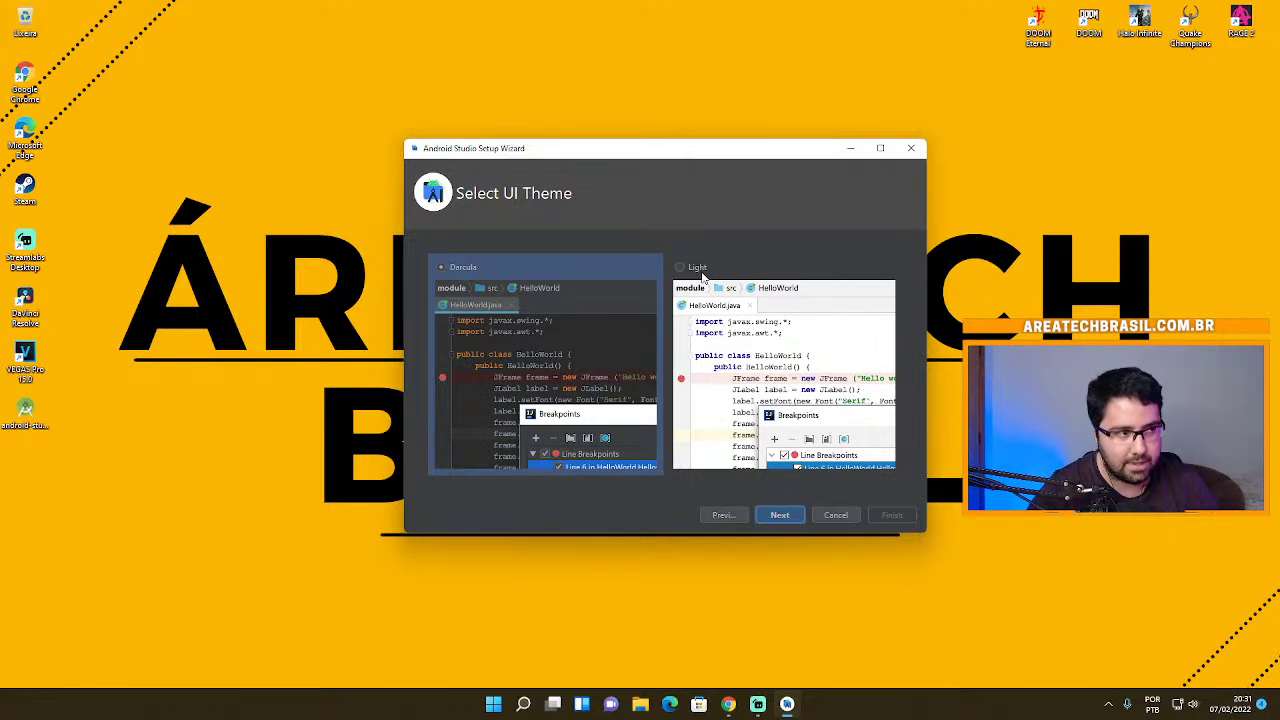
- Compare the Darcula and Light UI themes, choose Light, and continue to the SDK components
{"action": "left_click", "coordinate": [728, 290]}
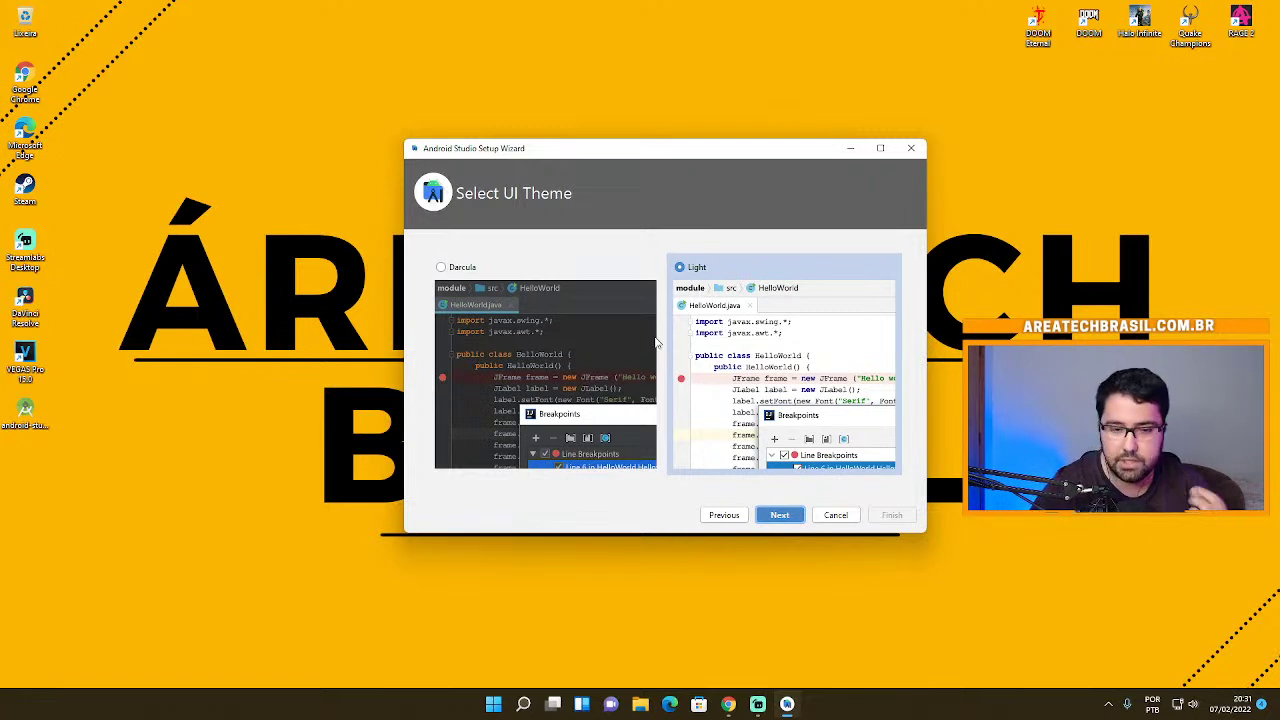
{"action": "left_click", "coordinate": [486, 318]}
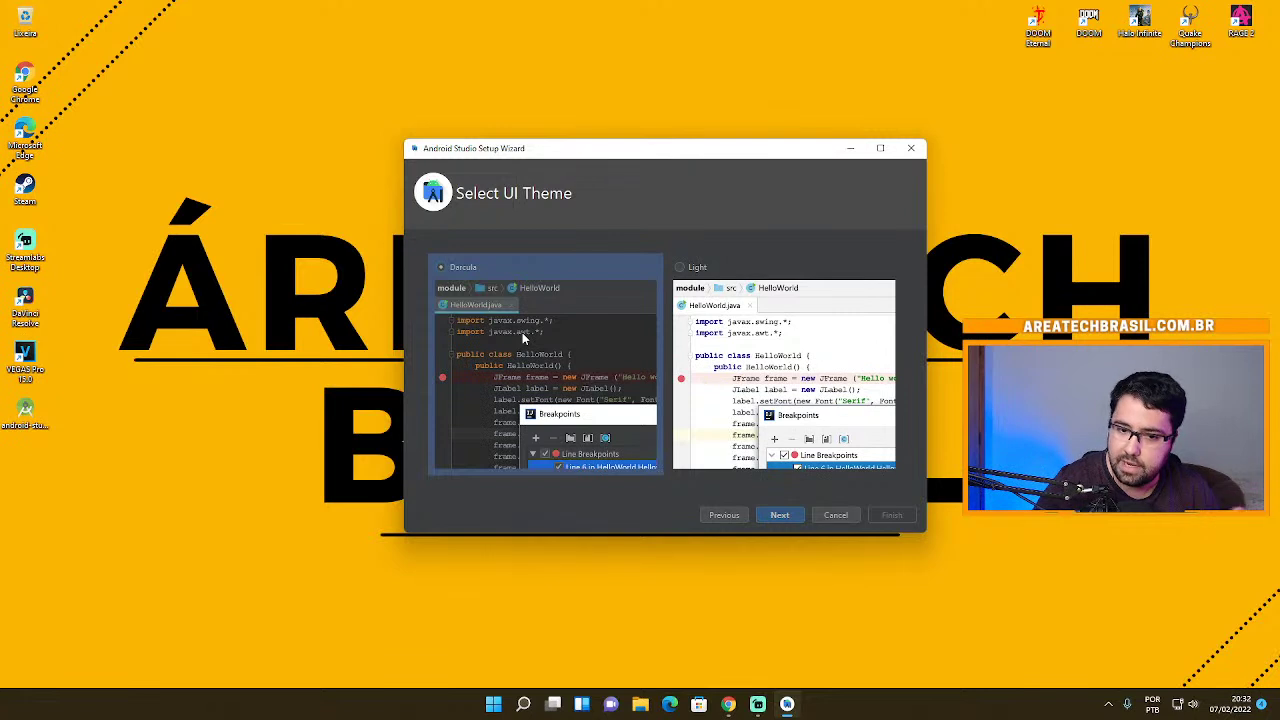
{"action": "left_click", "coordinate": [756, 296]}
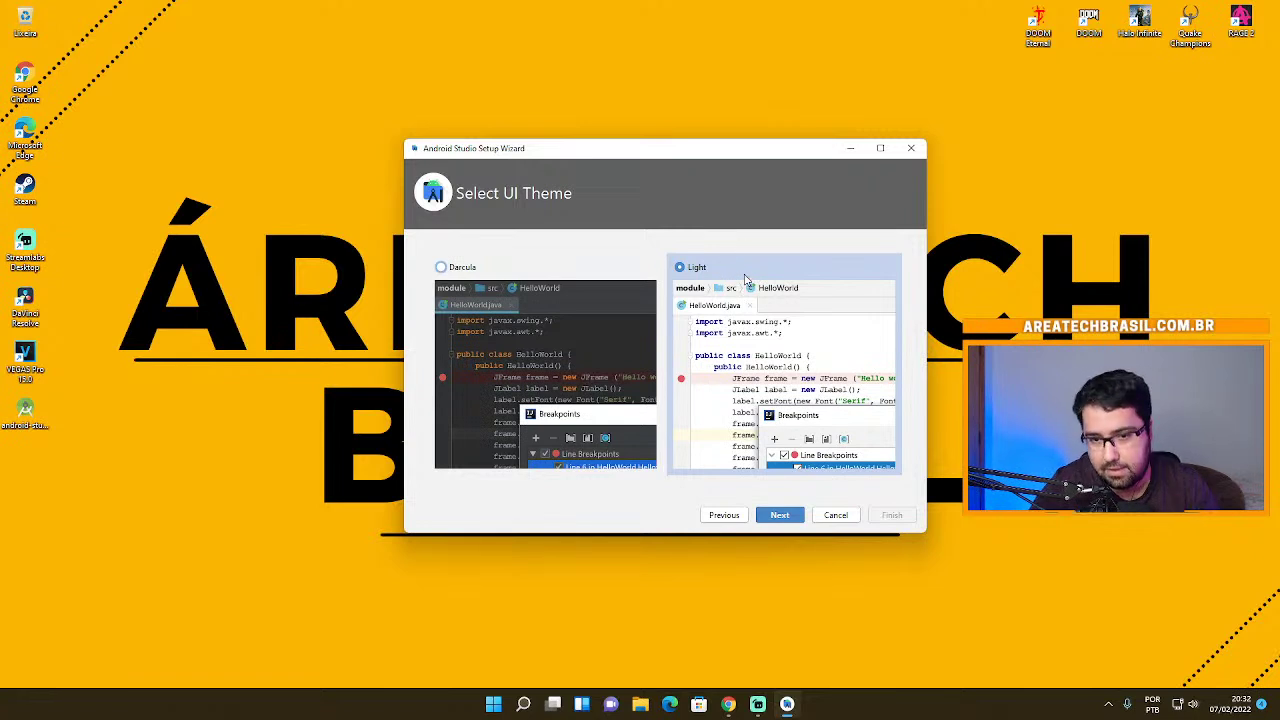
{"action": "left_click", "coordinate": [781, 515]}
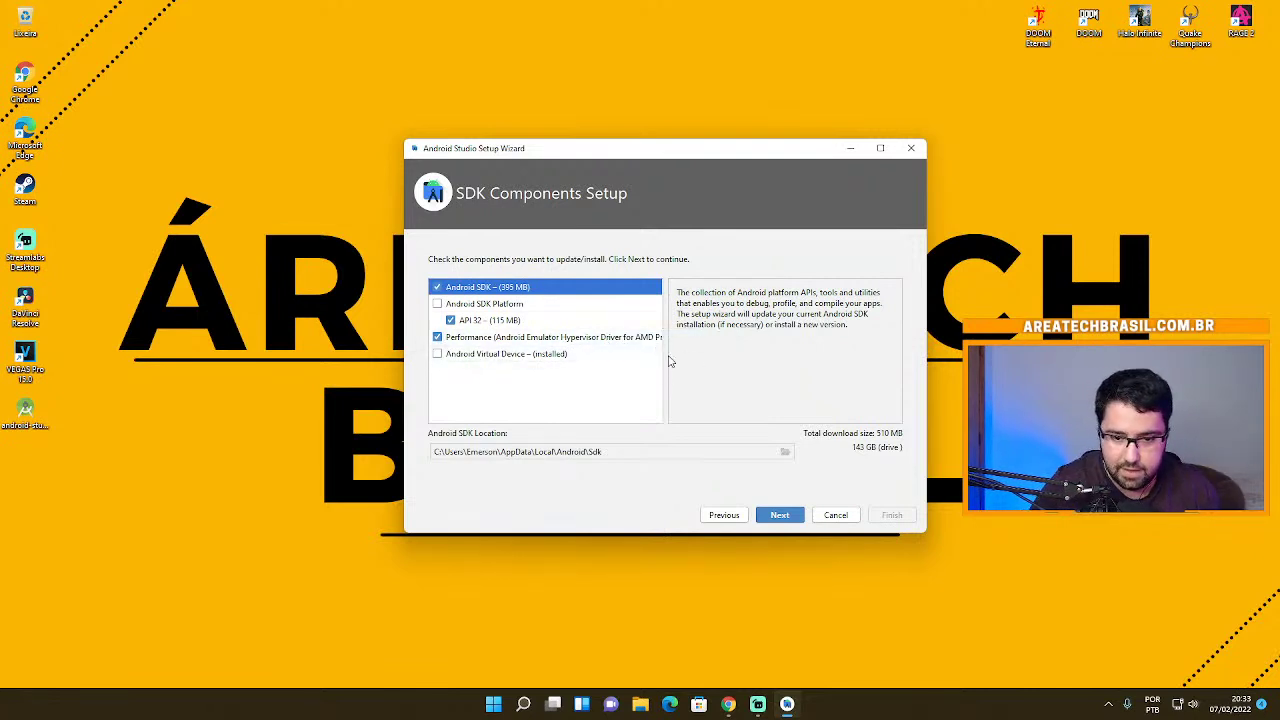
- Examine the full SDK component names and the Android SDK install location
{"action": "left_click_drag", "start_coordinate": [666, 354], "coordinate": [739, 347]}
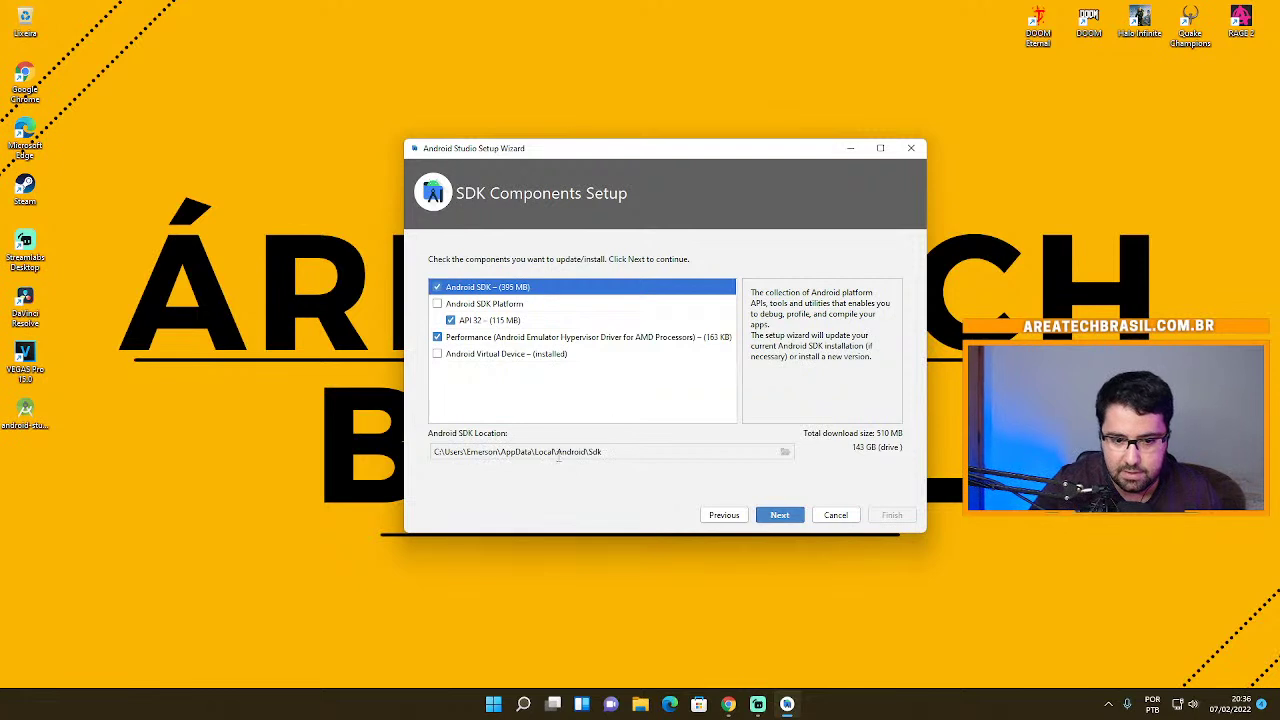
{"action": "left_click_drag", "start_coordinate": [605, 451], "coordinate": [431, 451]}
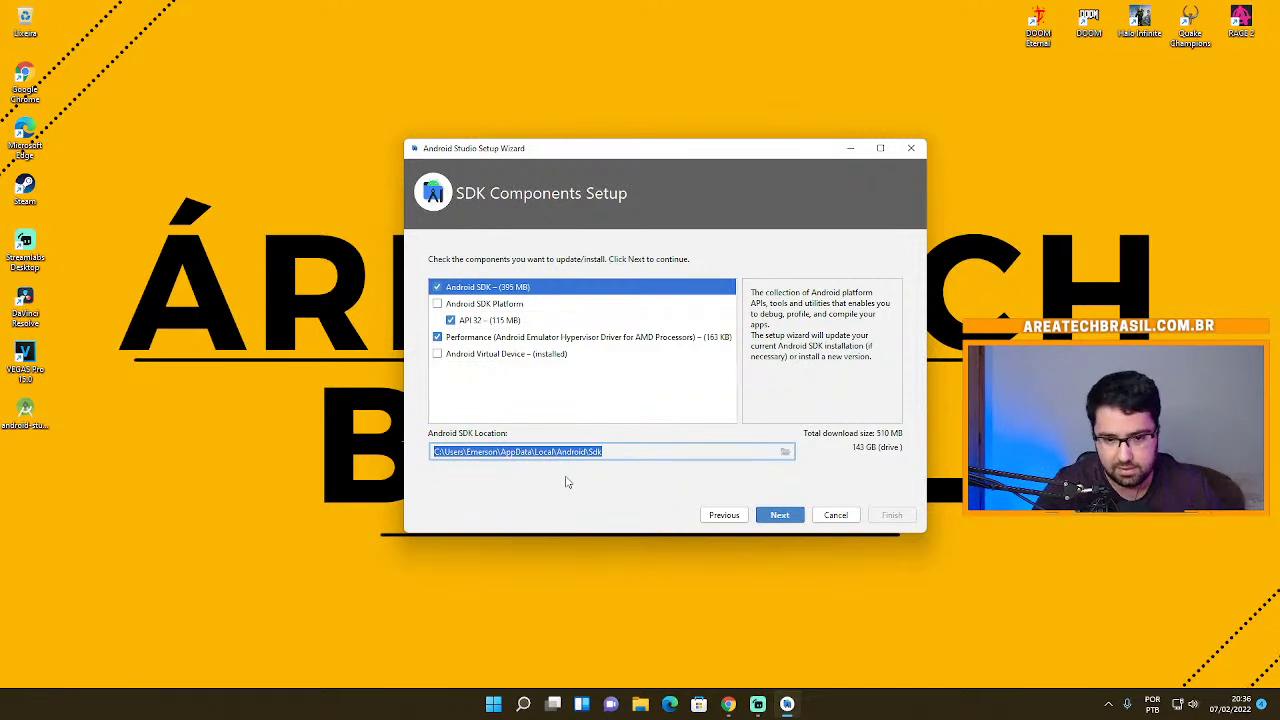
{"action": "left_click", "coordinate": [612, 451]}
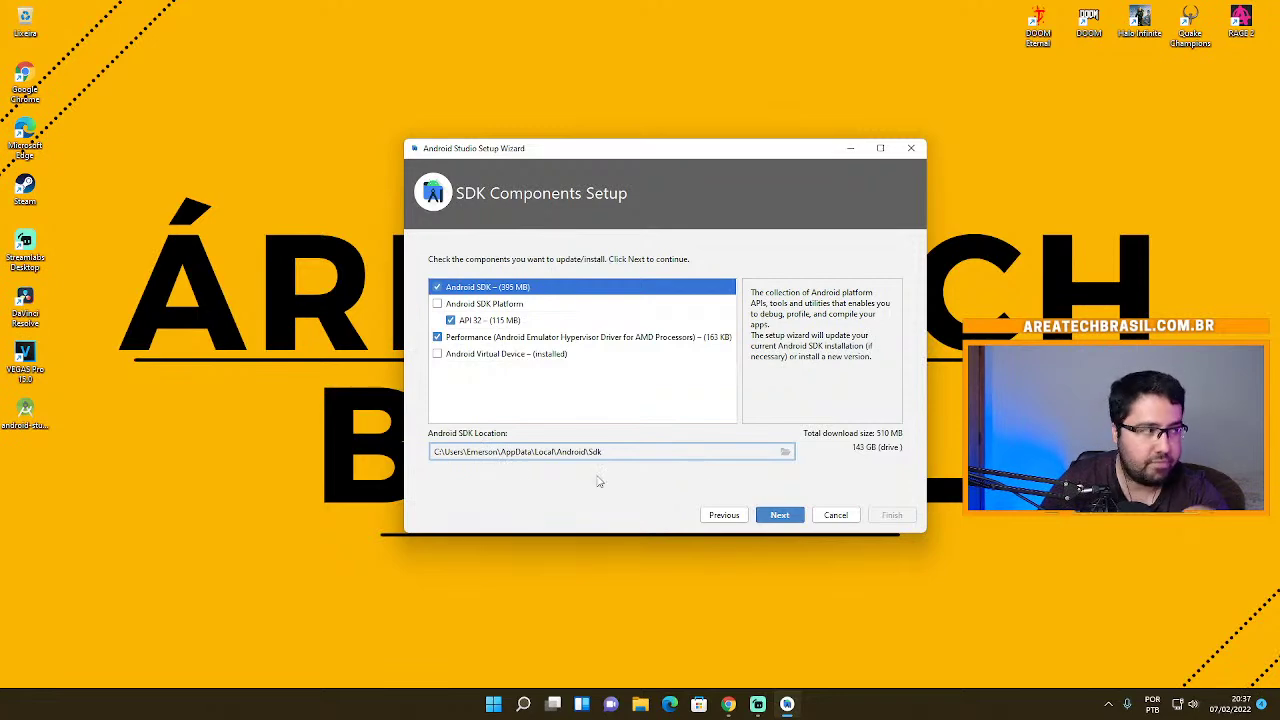
{"action": "left_click", "coordinate": [785, 452]}
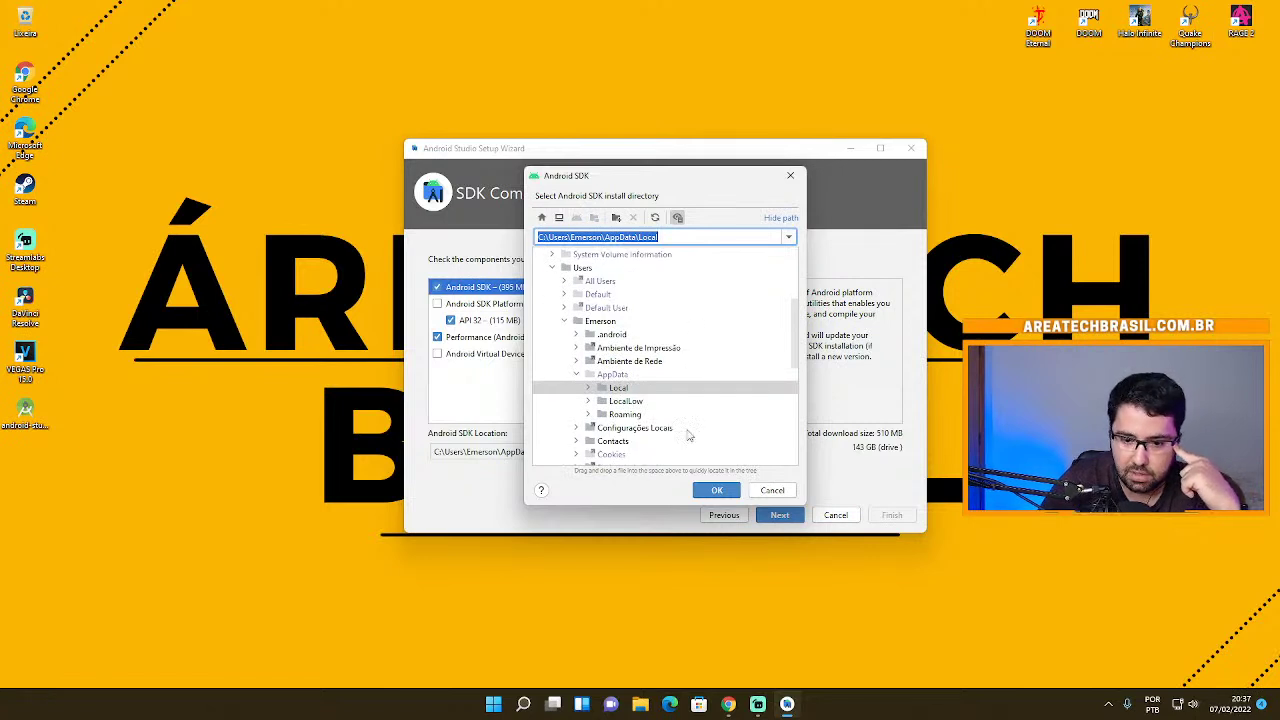
{"action": "left_click", "coordinate": [771, 490]}
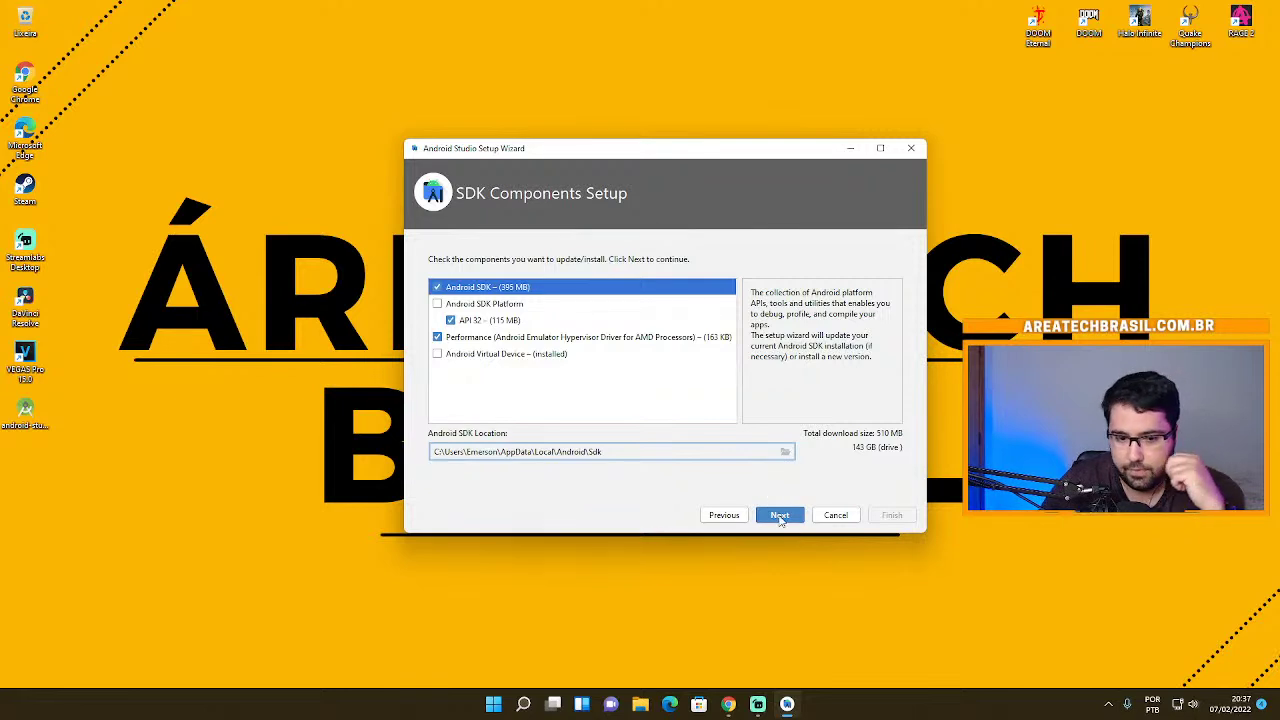
- Accept the SDK components and the emulator hypervisor driver installation for AMD processors, and review the settings summary
{"action": "left_click", "coordinate": [780, 516]}
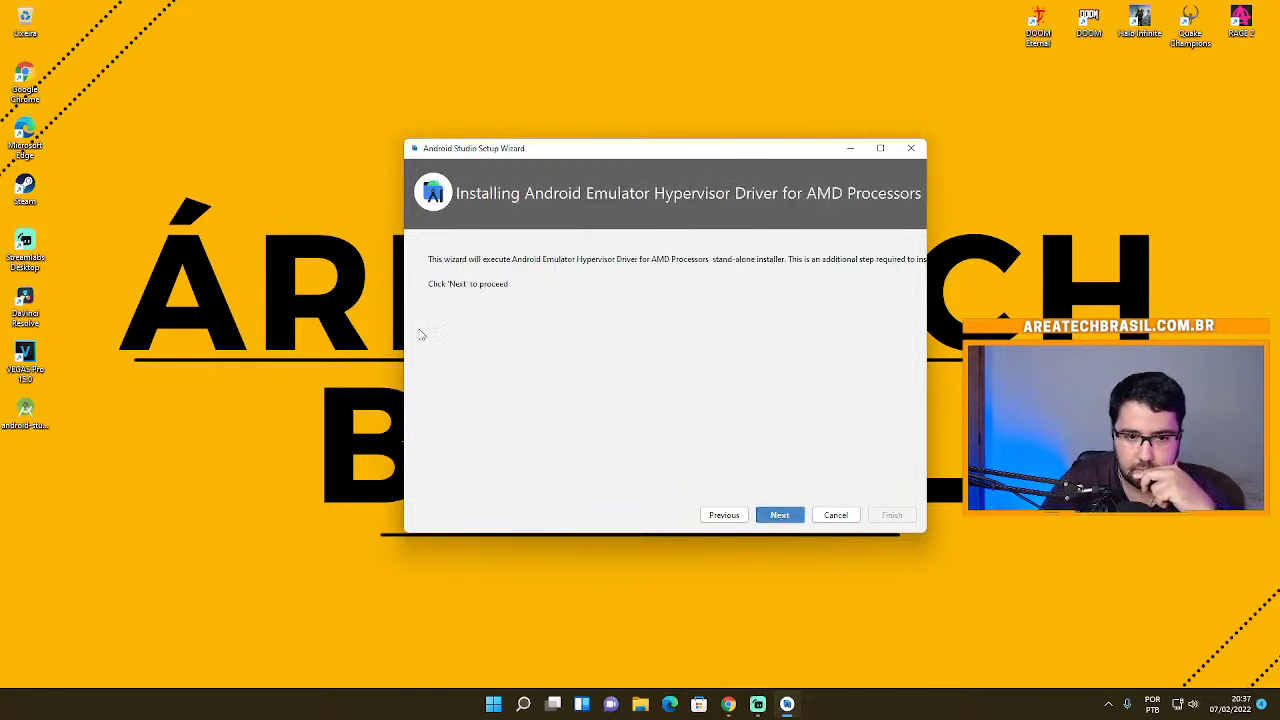
{"action": "left_click", "coordinate": [782, 516]}
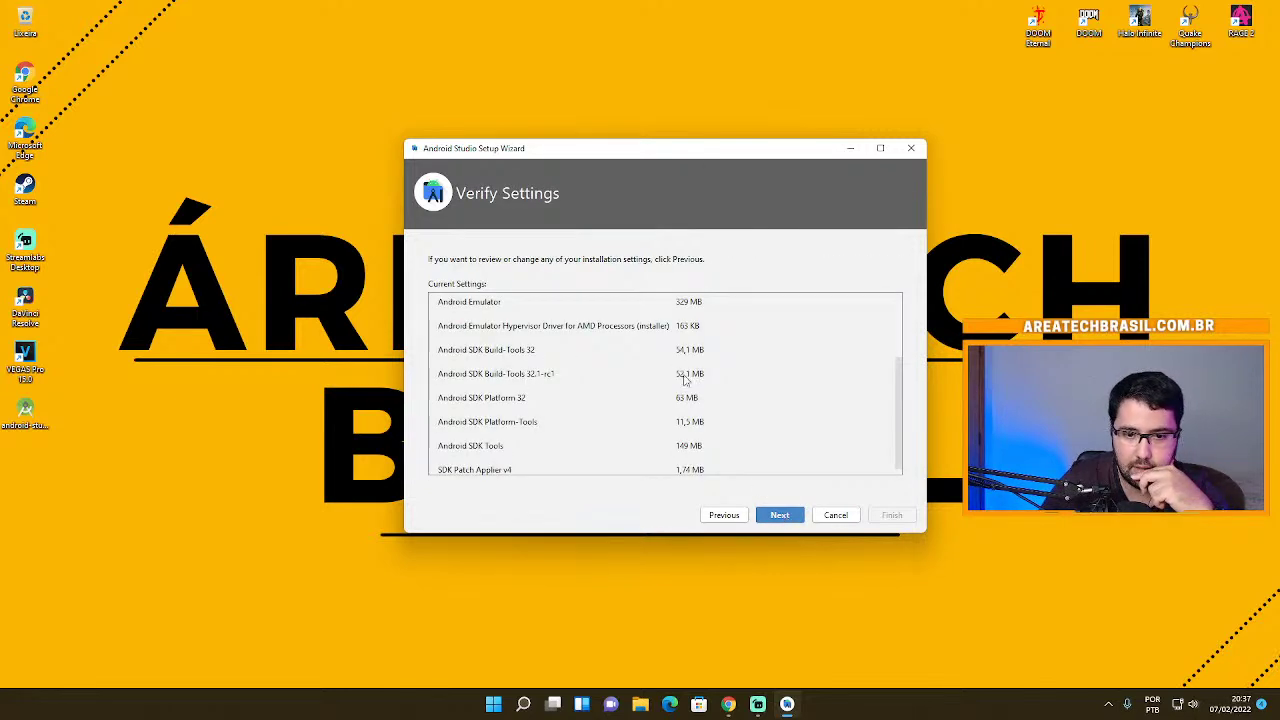
{"action": "scroll", "coordinate": [748, 364], "scroll_direction": "up", "scroll_amount": 5}
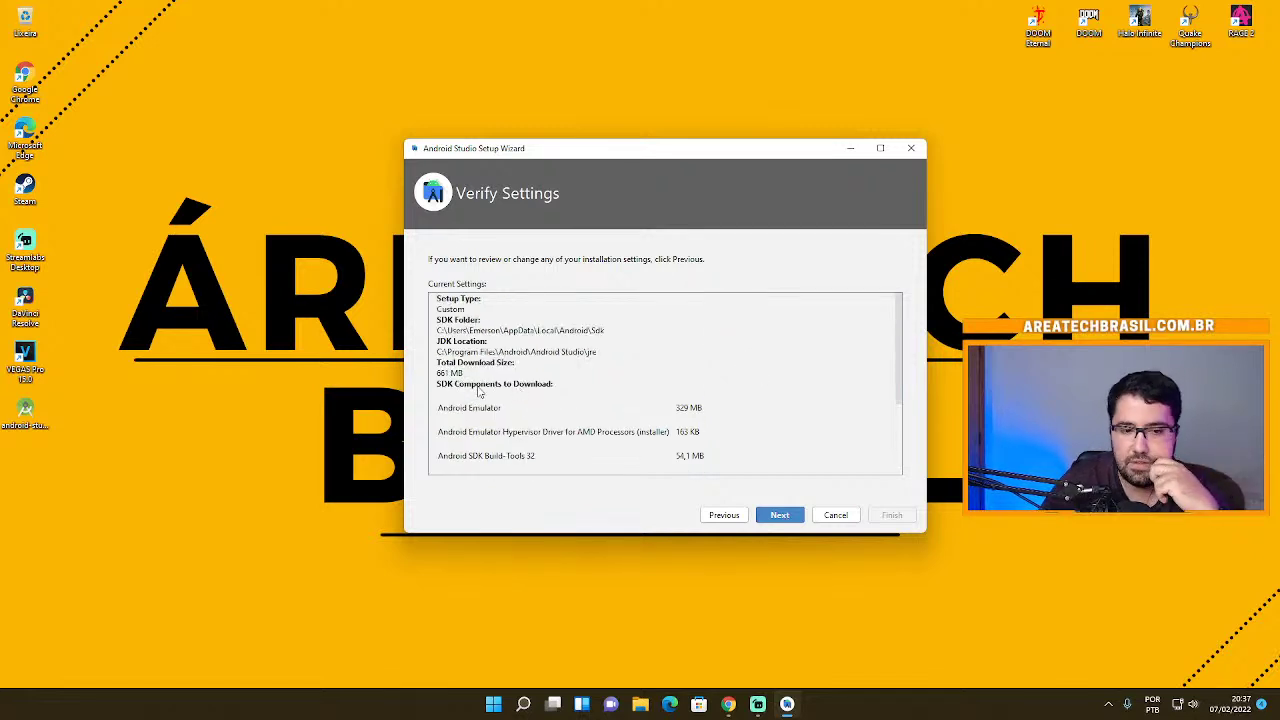
{"action": "scroll", "coordinate": [521, 445], "scroll_direction": "down", "scroll_amount": 5}
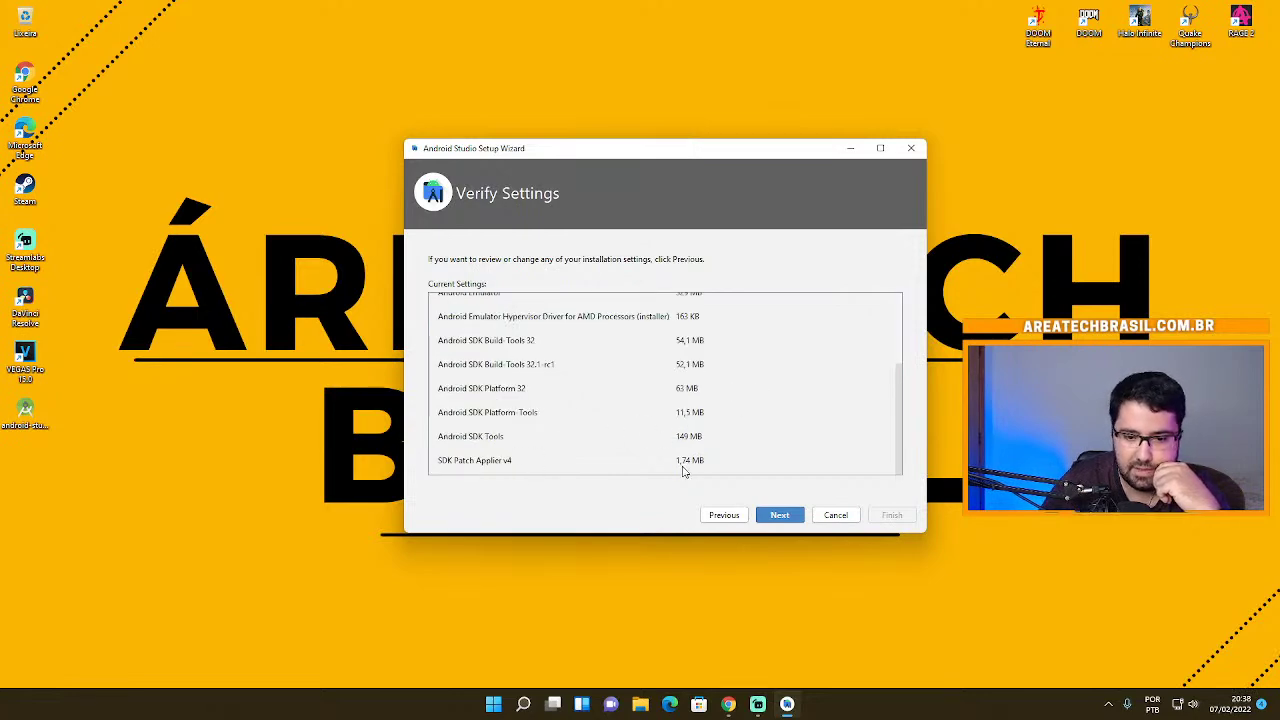
- Accept the android-sdk-license and android-sdk-preview-license, and finish the setup wizard once the components have downloaded
{"action": "scroll", "coordinate": [657, 460], "scroll_direction": "up", "scroll_amount": 5}
{"action": "left_click", "coordinate": [780, 516]}
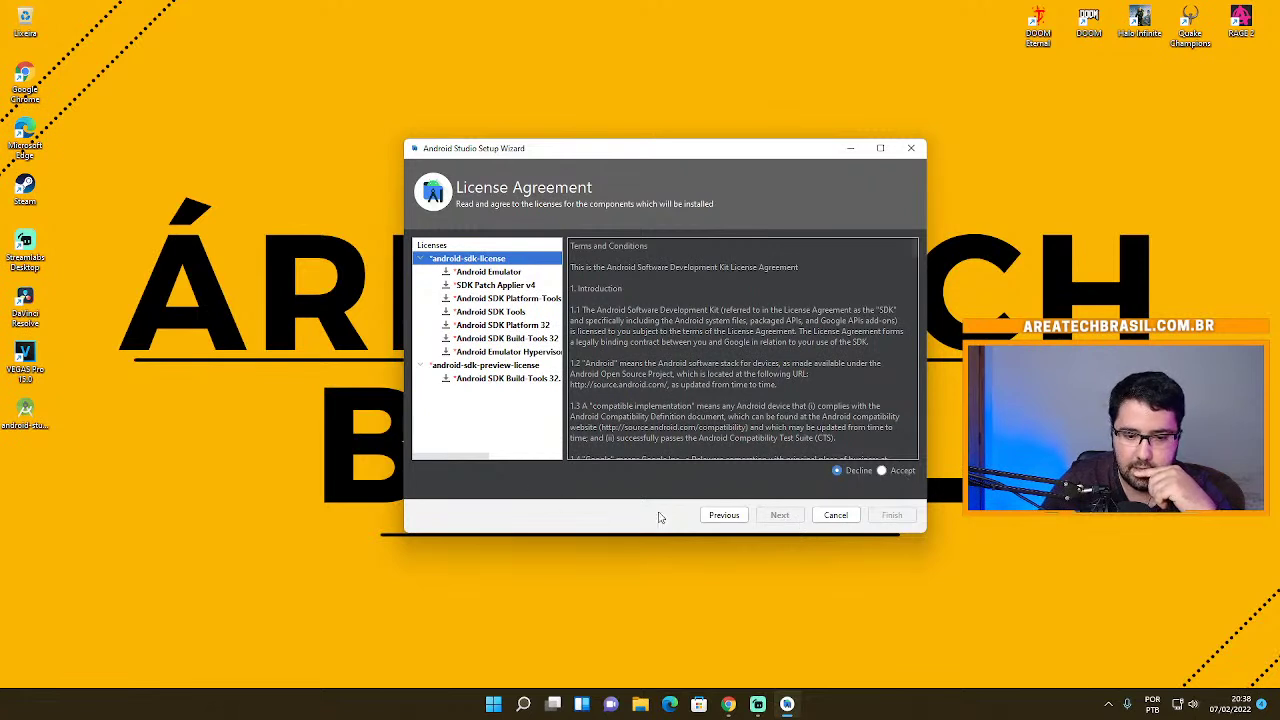
{"action": "left_click", "coordinate": [884, 471]}
{"action": "left_click", "coordinate": [490, 367]}
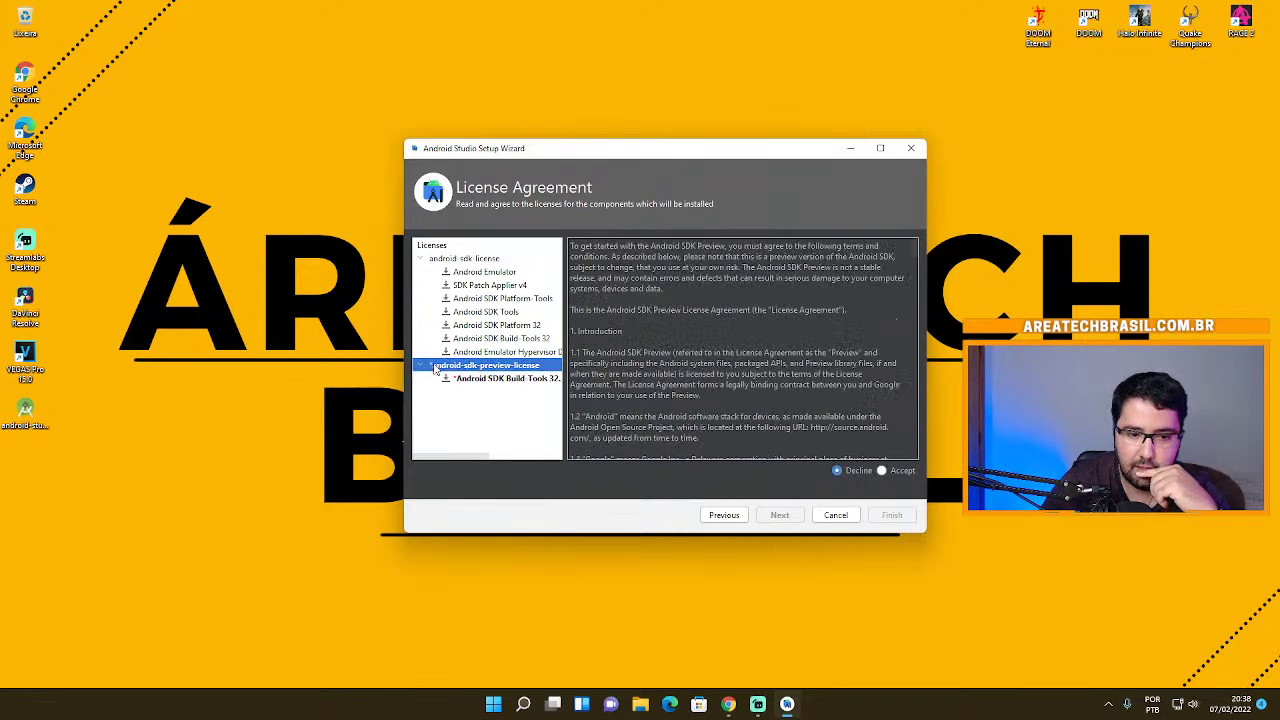
{"action": "left_click", "coordinate": [883, 471]}
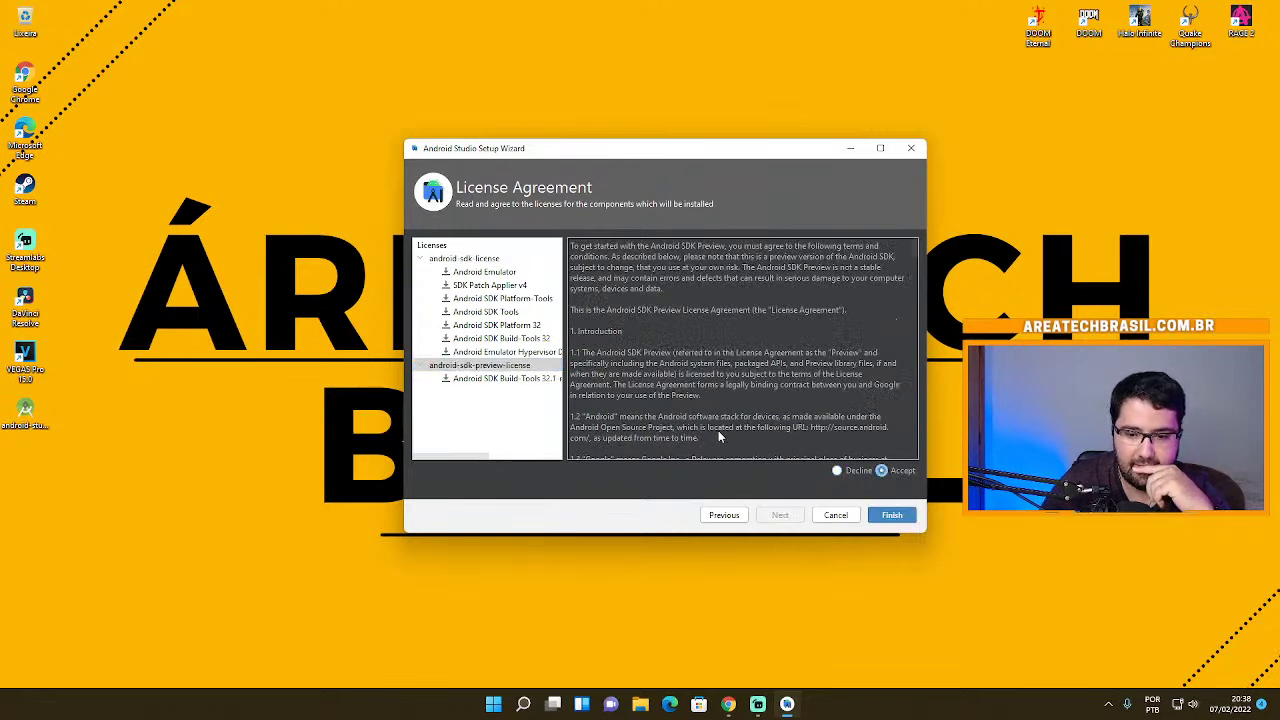
{"action": "scroll", "coordinate": [716, 448], "scroll_direction": "down", "scroll_amount": 5}
{"action": "left_click", "coordinate": [892, 516]}
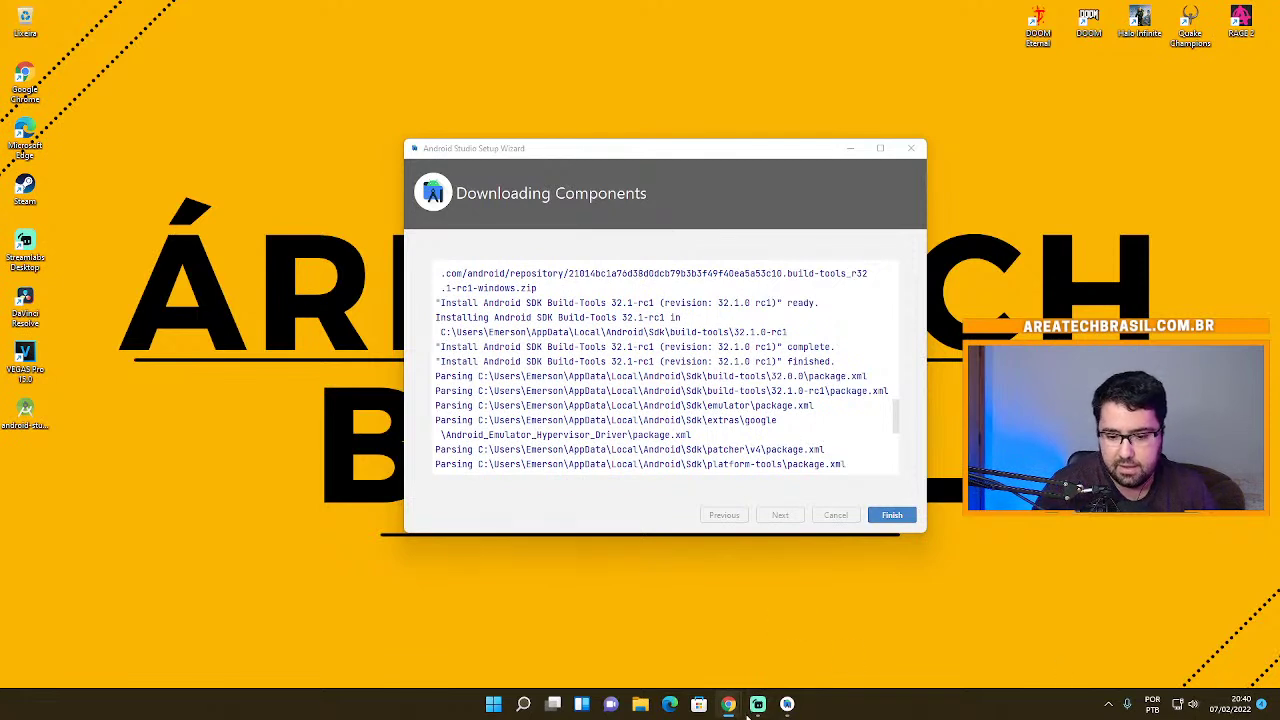
{"action": "mouse_move", "coordinate": [758, 708]}
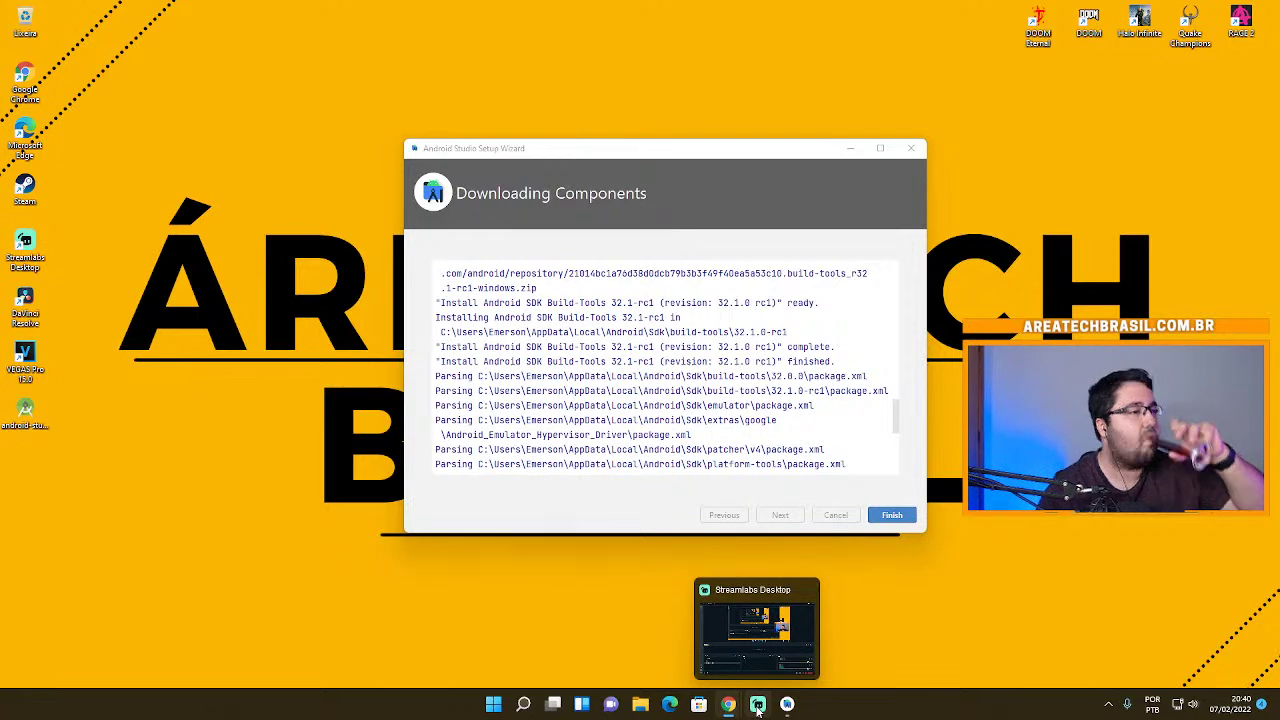
{"action": "left_click", "coordinate": [892, 515]}
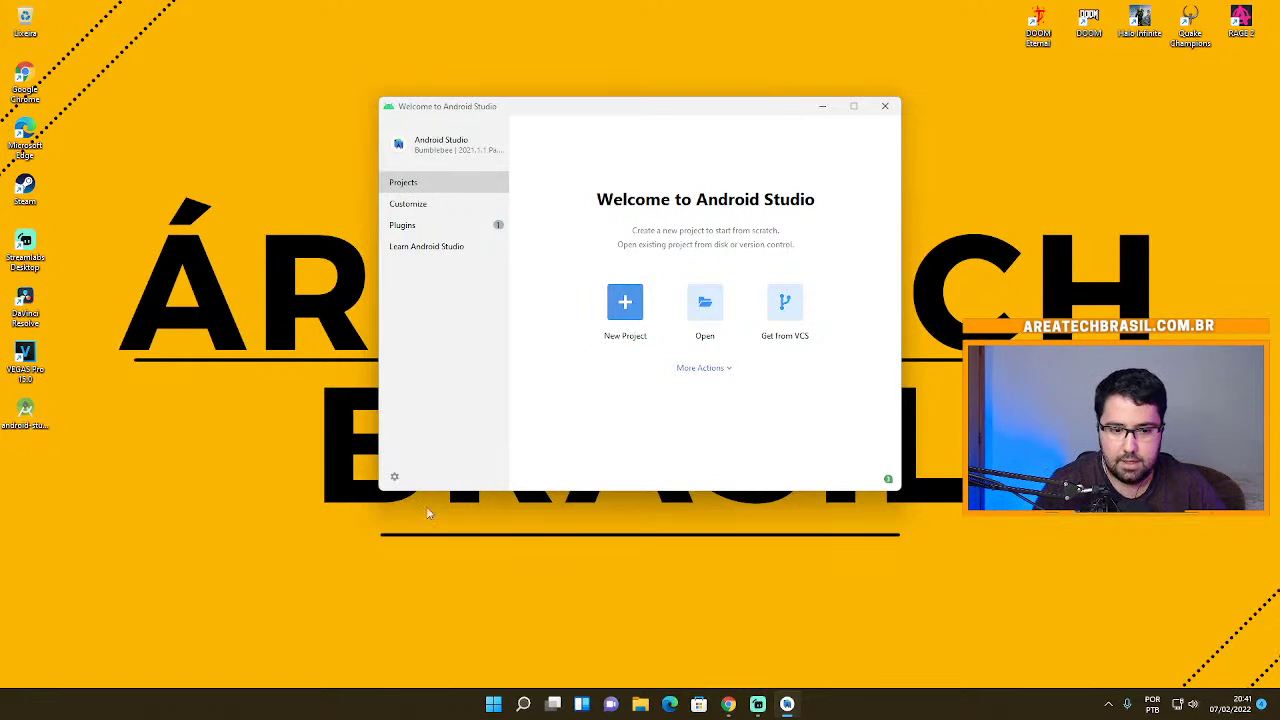
- Review the settings options and the additional actions offered on the welcome screen
{"action": "left_click", "coordinate": [396, 479]}
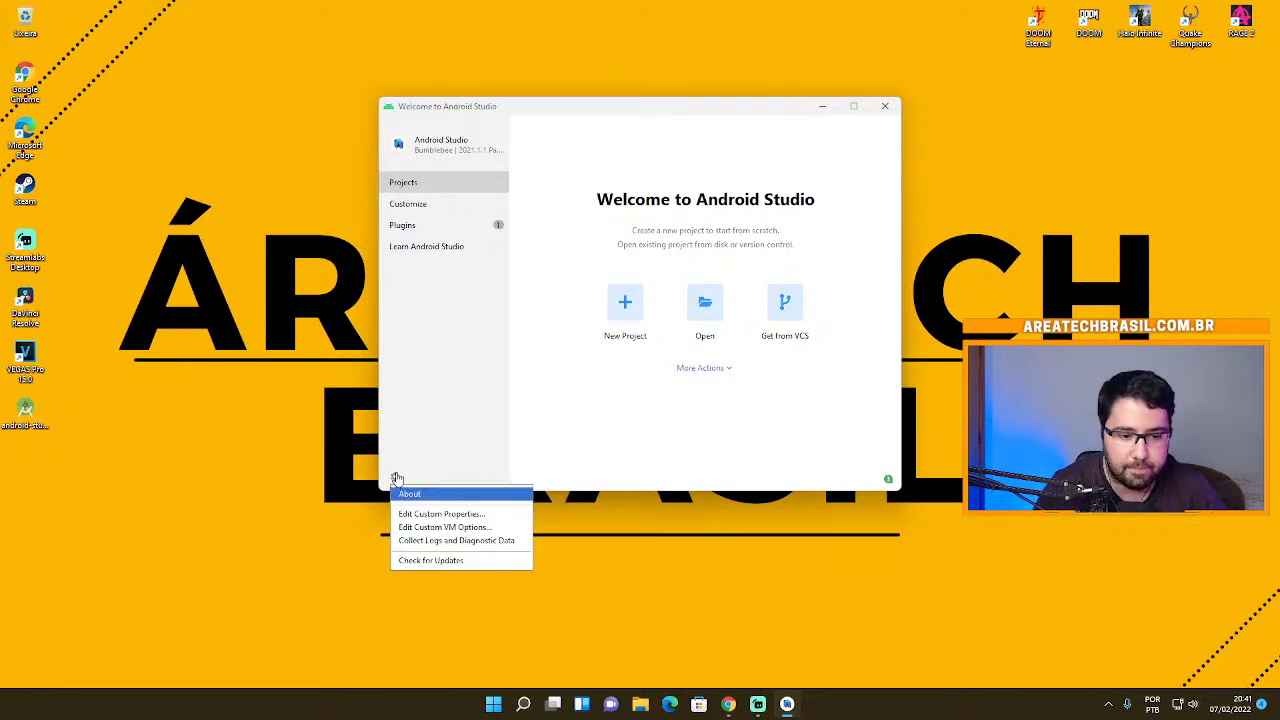
{"action": "left_click", "coordinate": [611, 452]}
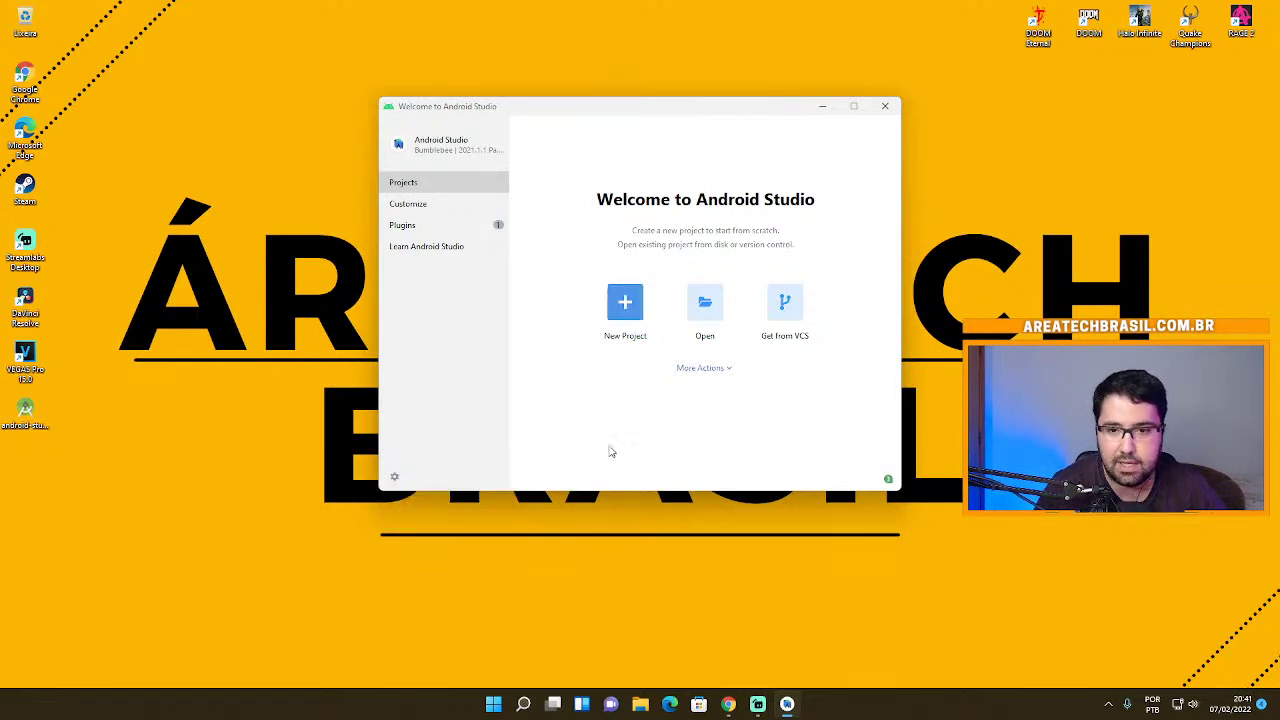
{"action": "left_click", "coordinate": [708, 369]}
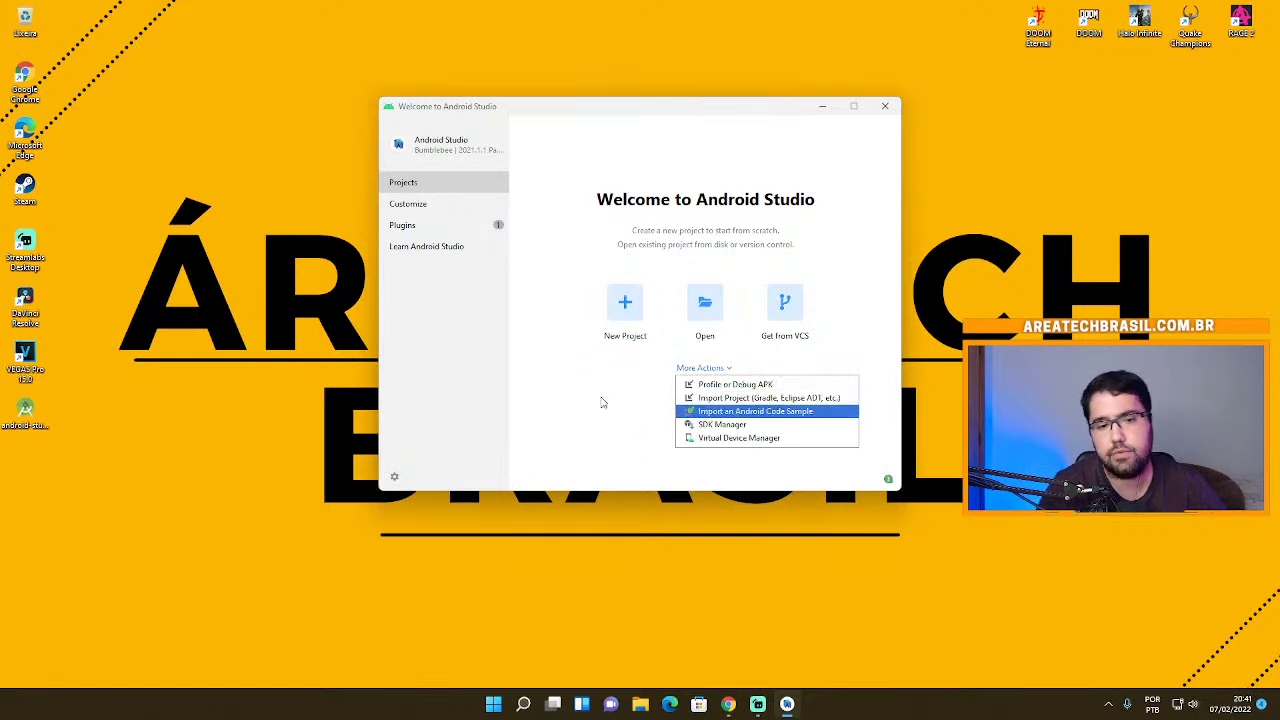
{"action": "left_click", "coordinate": [572, 410]}
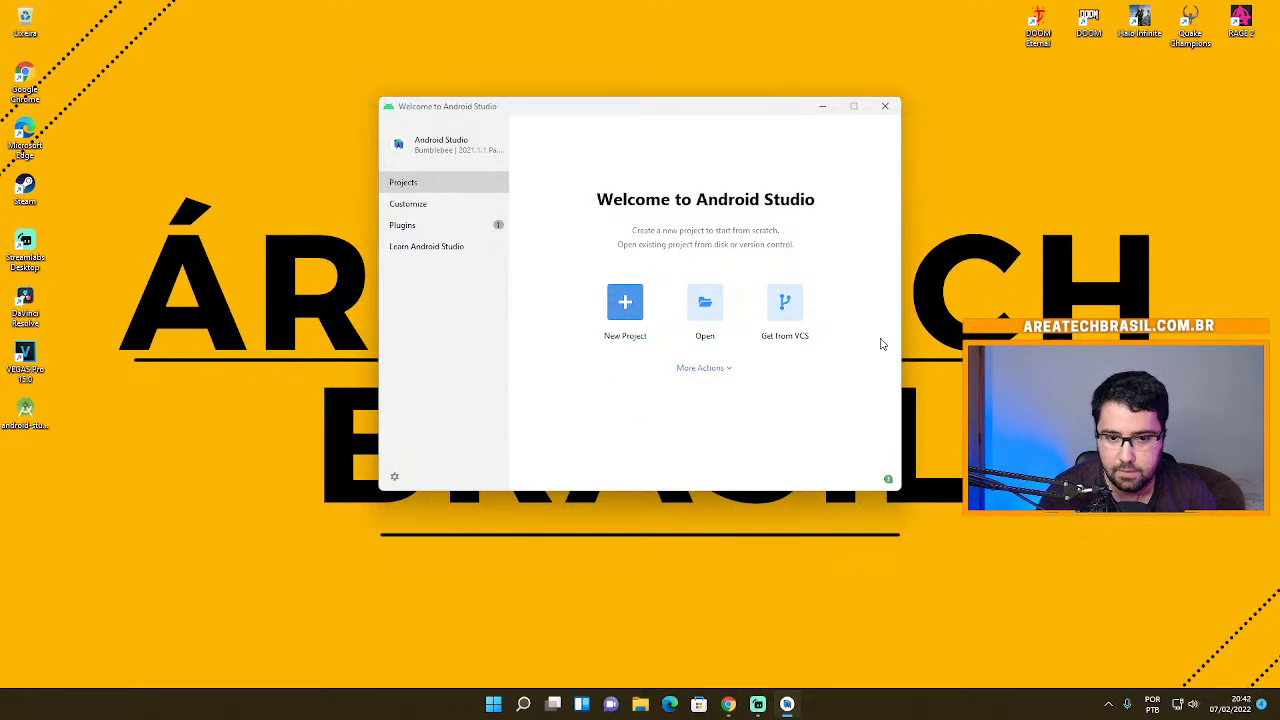
- Start a new Phone and Tablet project from the Empty Activity template
{"action": "left_click", "coordinate": [628, 305]}
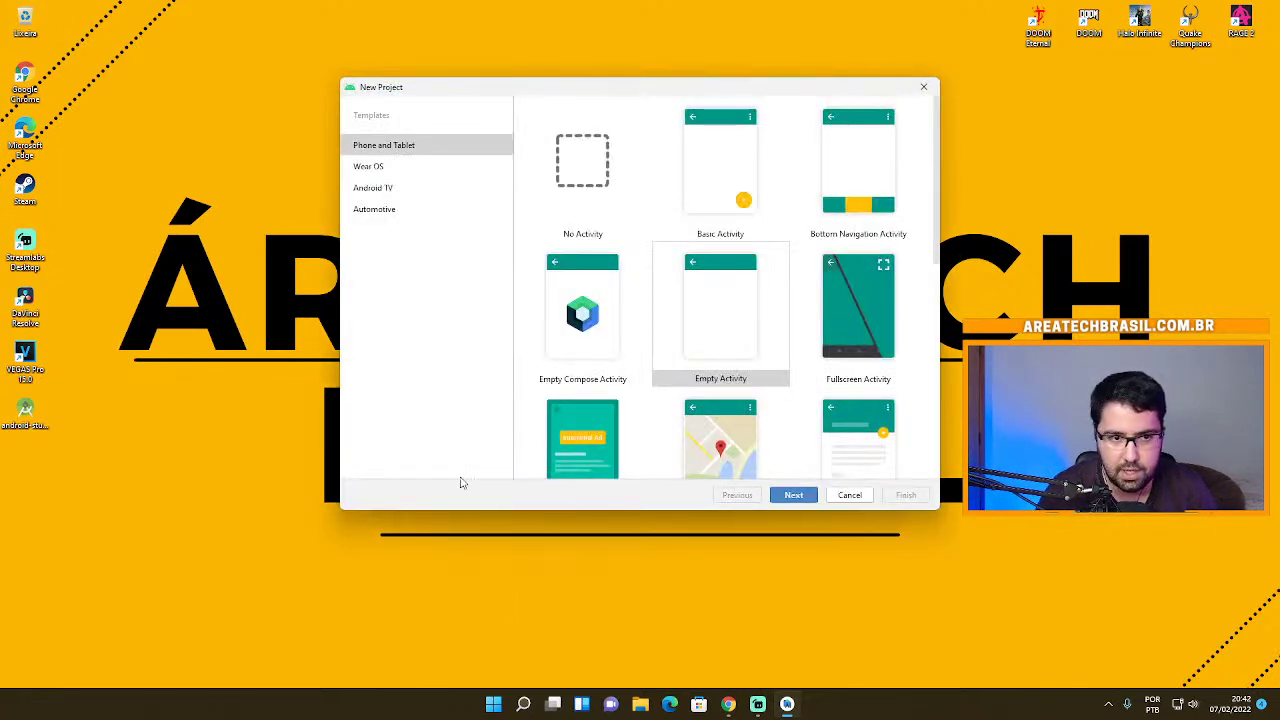
{"action": "left_click", "coordinate": [715, 332]}
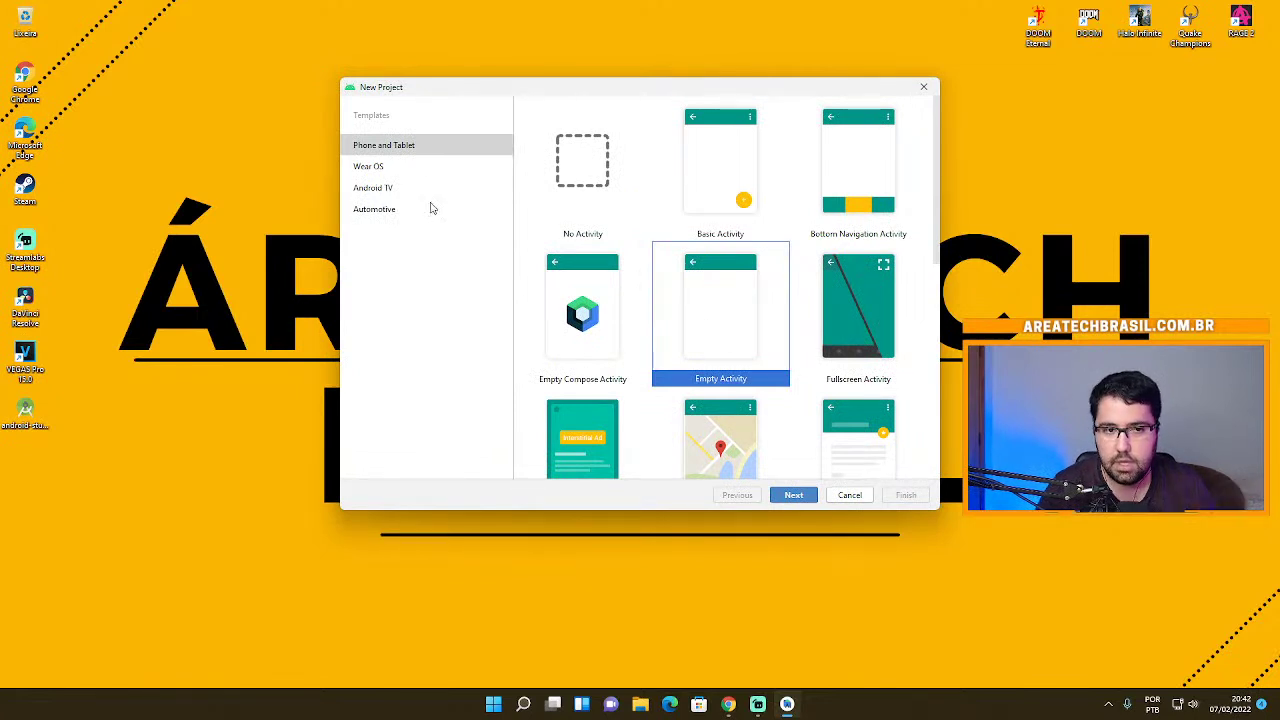
{"action": "left_click", "coordinate": [791, 497]}
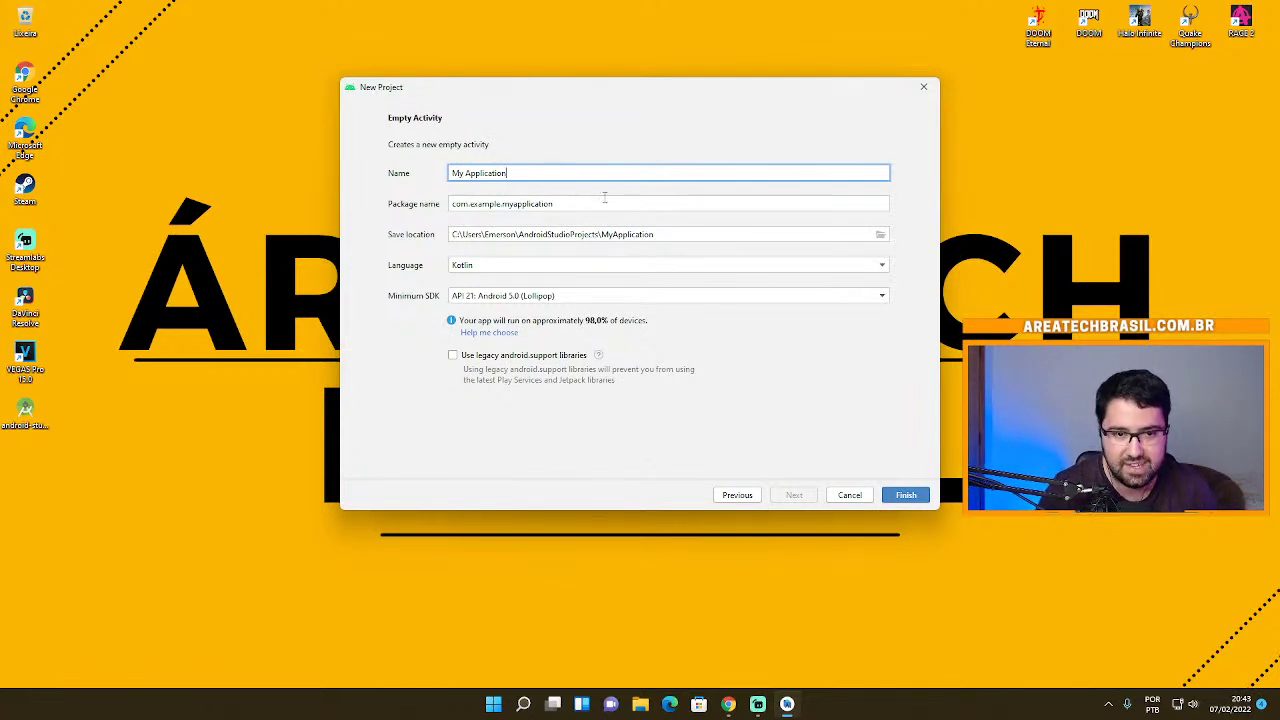
- Create the project with Java as its language, keeping the default name, and allow adb through the Windows firewall on public networks
{"action": "triple_click", "coordinate": [527, 173]}
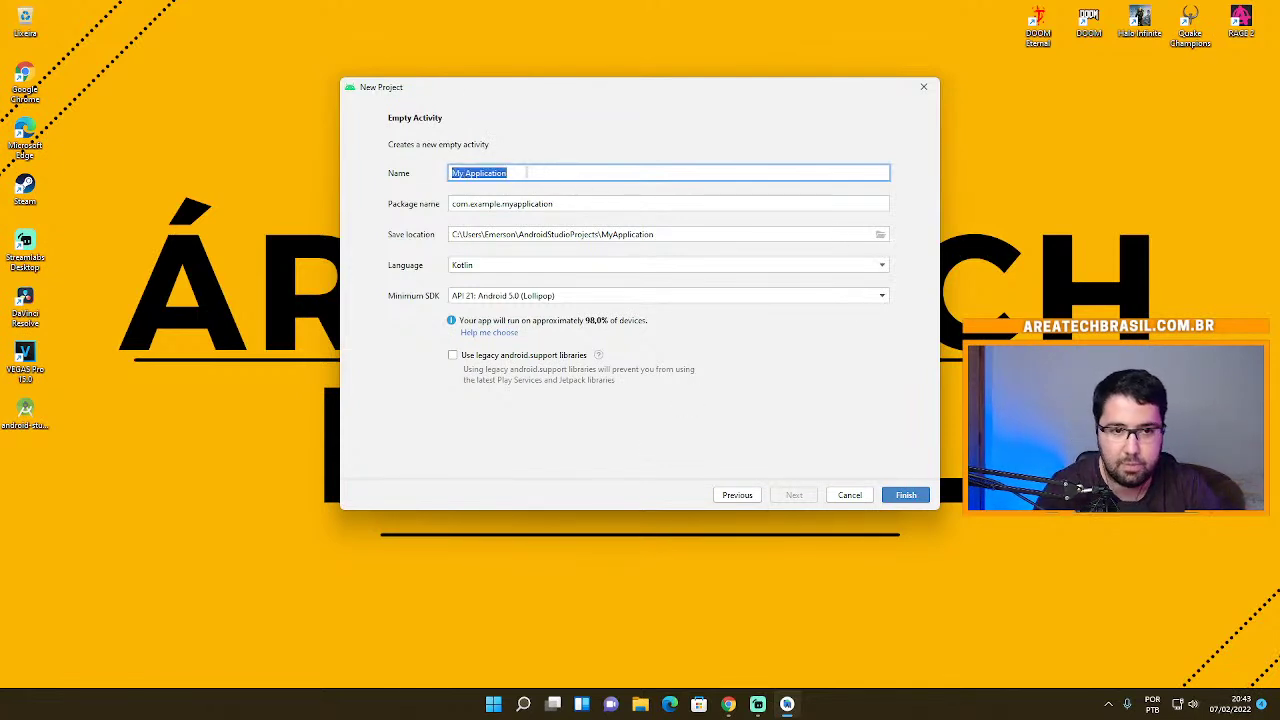
{"action": "left_click", "coordinate": [537, 173]}
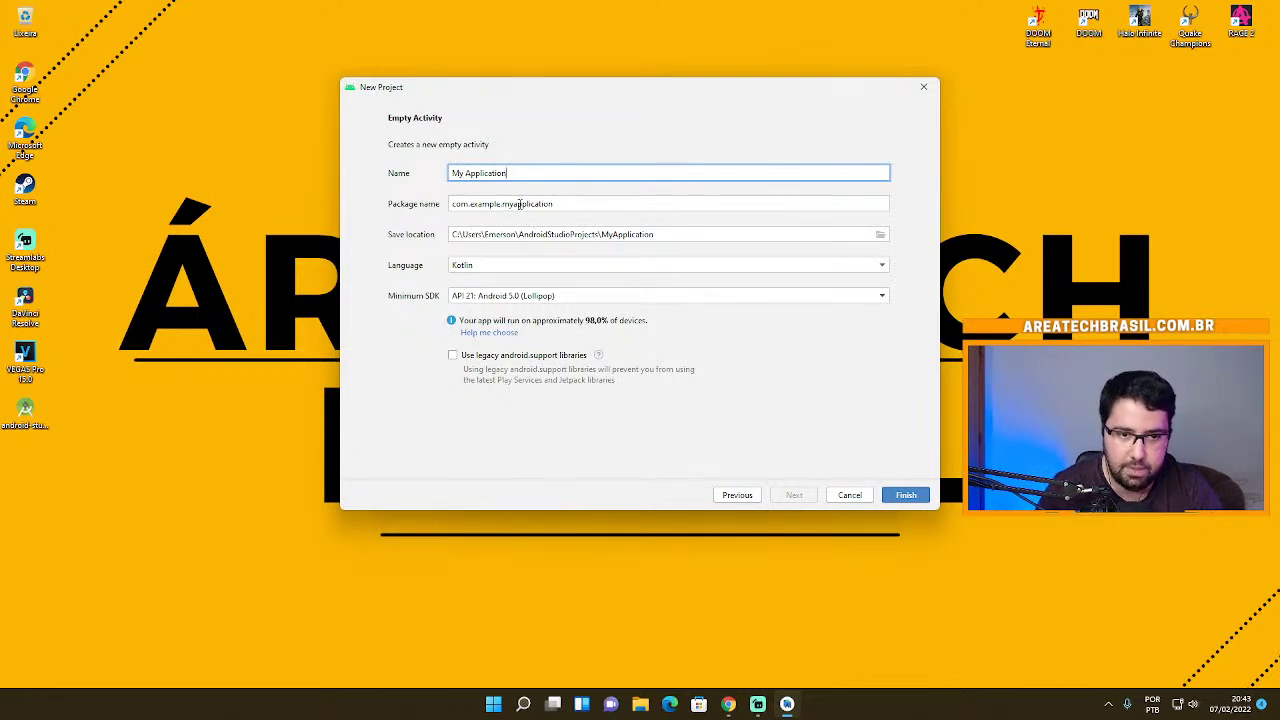
{"action": "left_click", "coordinate": [876, 265]}
{"action": "left_click", "coordinate": [513, 283]}
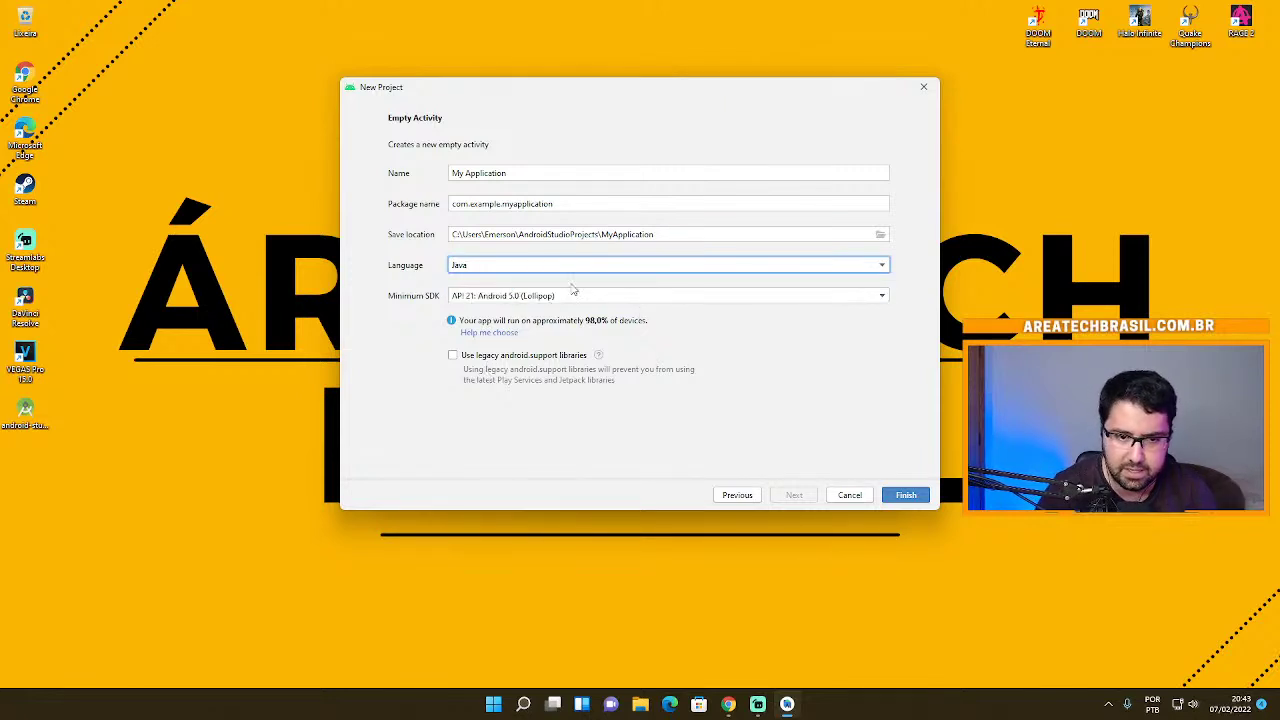
{"action": "left_click", "coordinate": [900, 499]}
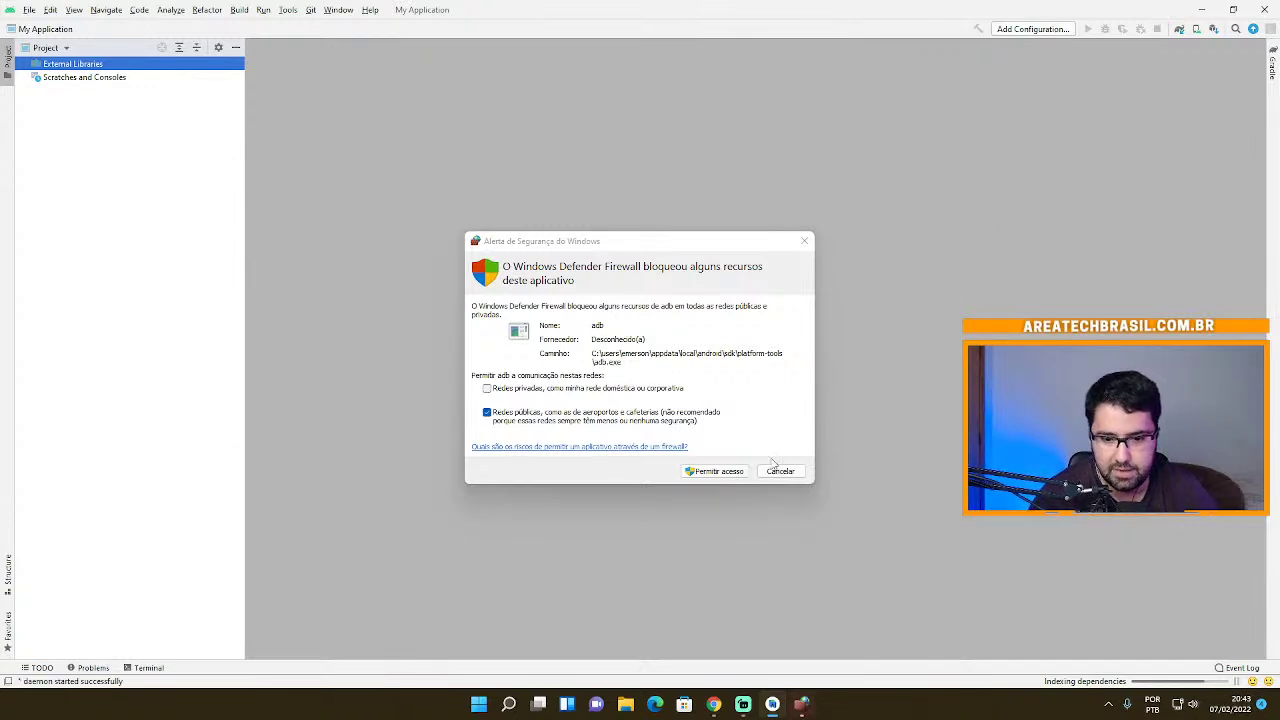
{"action": "left_click", "coordinate": [733, 471]}
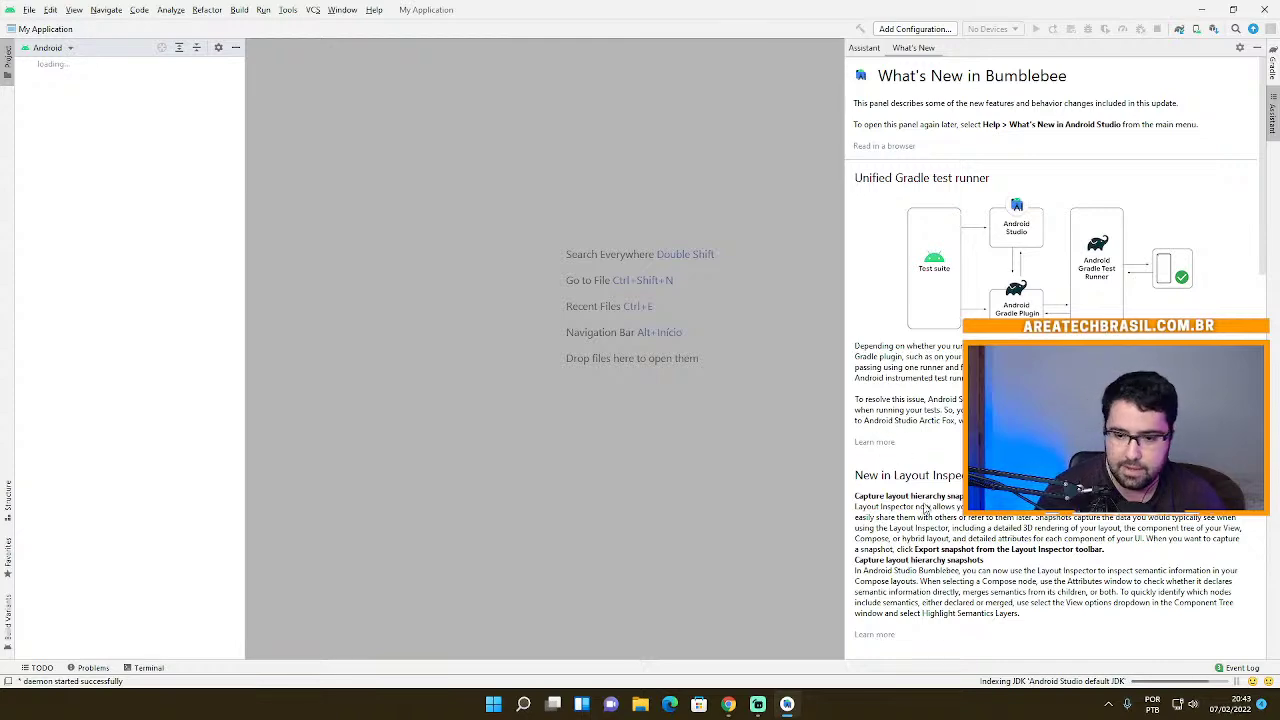
- Read through the What's New in Bumblebee notes, from the Unified Gradle test runner to the Animated Vector Drawable preview
{"action": "scroll", "coordinate": [900, 457], "scroll_direction": "down", "scroll_amount": 3}
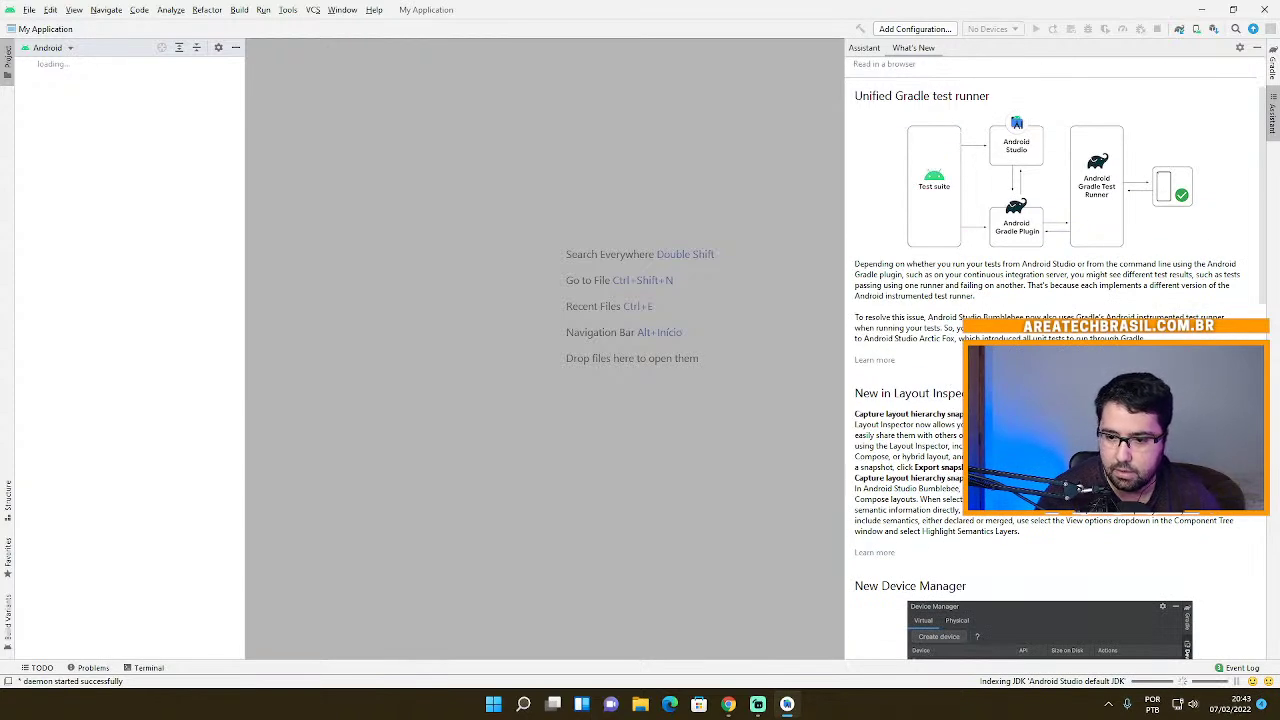
{"action": "scroll", "coordinate": [1055, 360], "scroll_direction": "down", "scroll_amount": 8}
{"action": "scroll", "coordinate": [1055, 360], "scroll_direction": "down", "scroll_amount": 2}
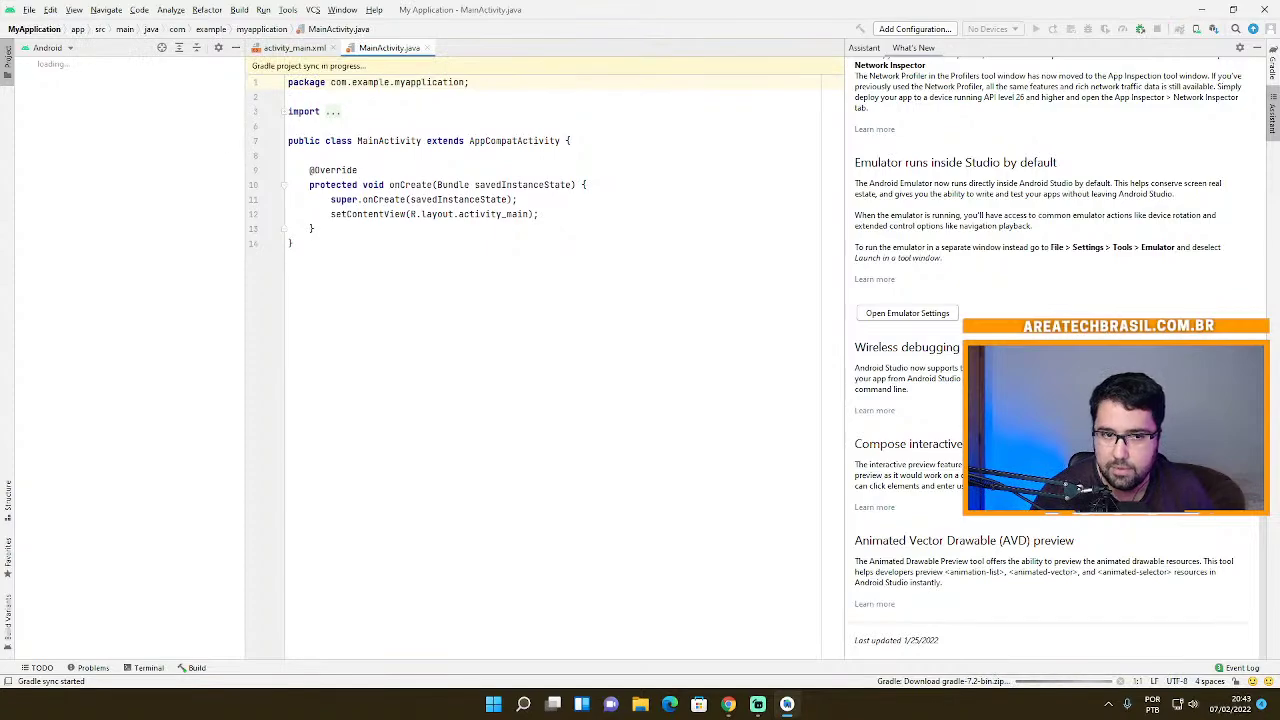
{"action": "scroll", "coordinate": [1106, 224], "scroll_direction": "up", "scroll_amount": 5}
{"action": "scroll", "coordinate": [1106, 224], "scroll_direction": "up", "scroll_amount": 10}
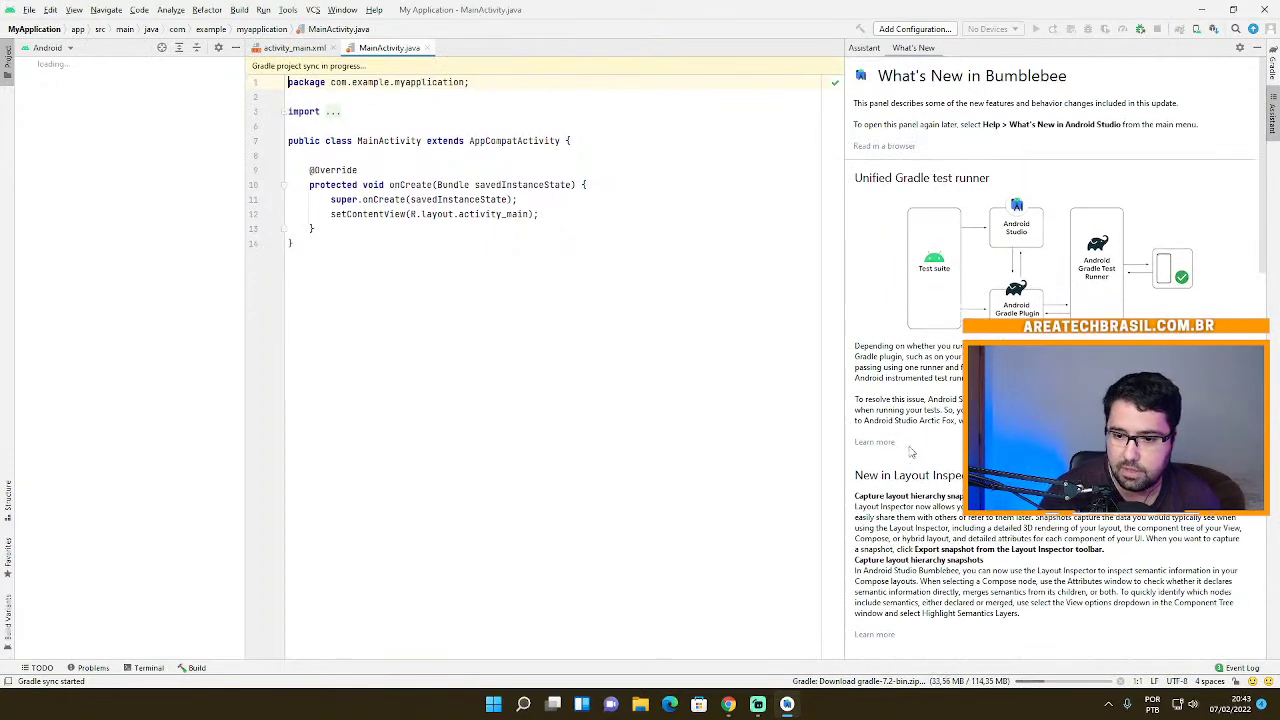
{"action": "scroll", "coordinate": [913, 442], "scroll_direction": "down", "scroll_amount": 3}
{"action": "scroll", "coordinate": [1059, 369], "scroll_direction": "down", "scroll_amount": 3}
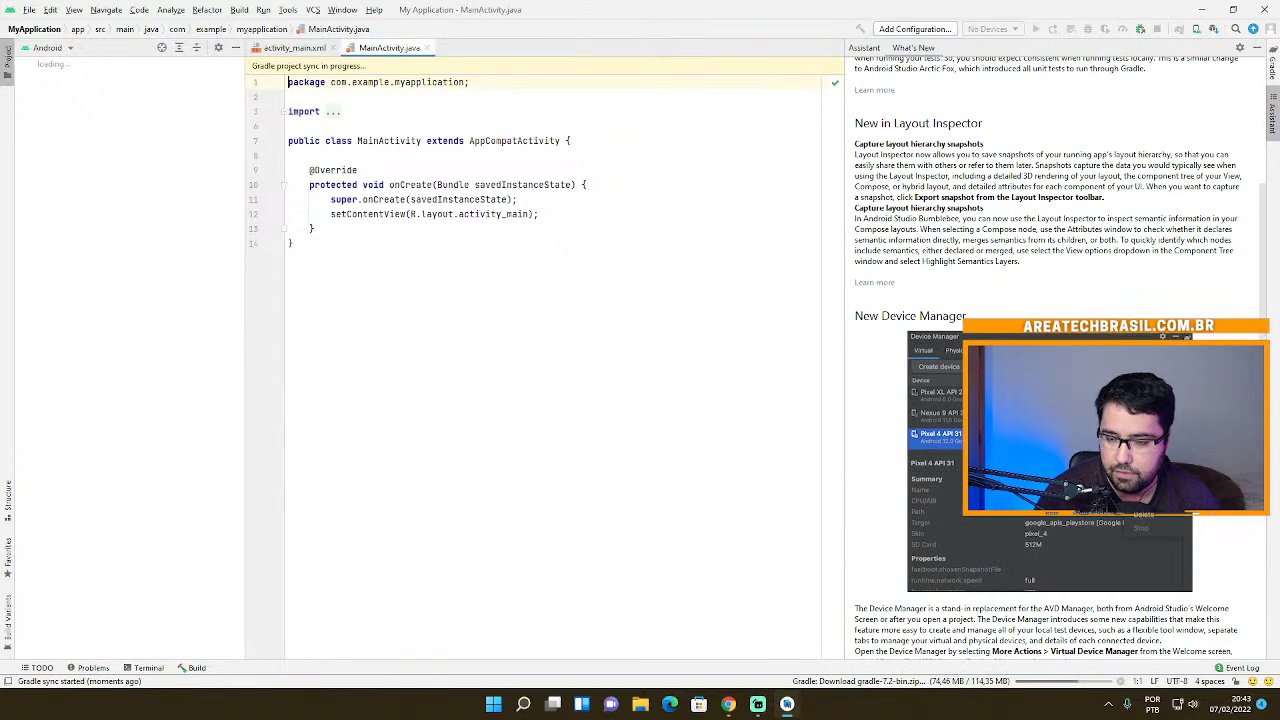
{"action": "scroll", "coordinate": [1059, 369], "scroll_direction": "down", "scroll_amount": 1}
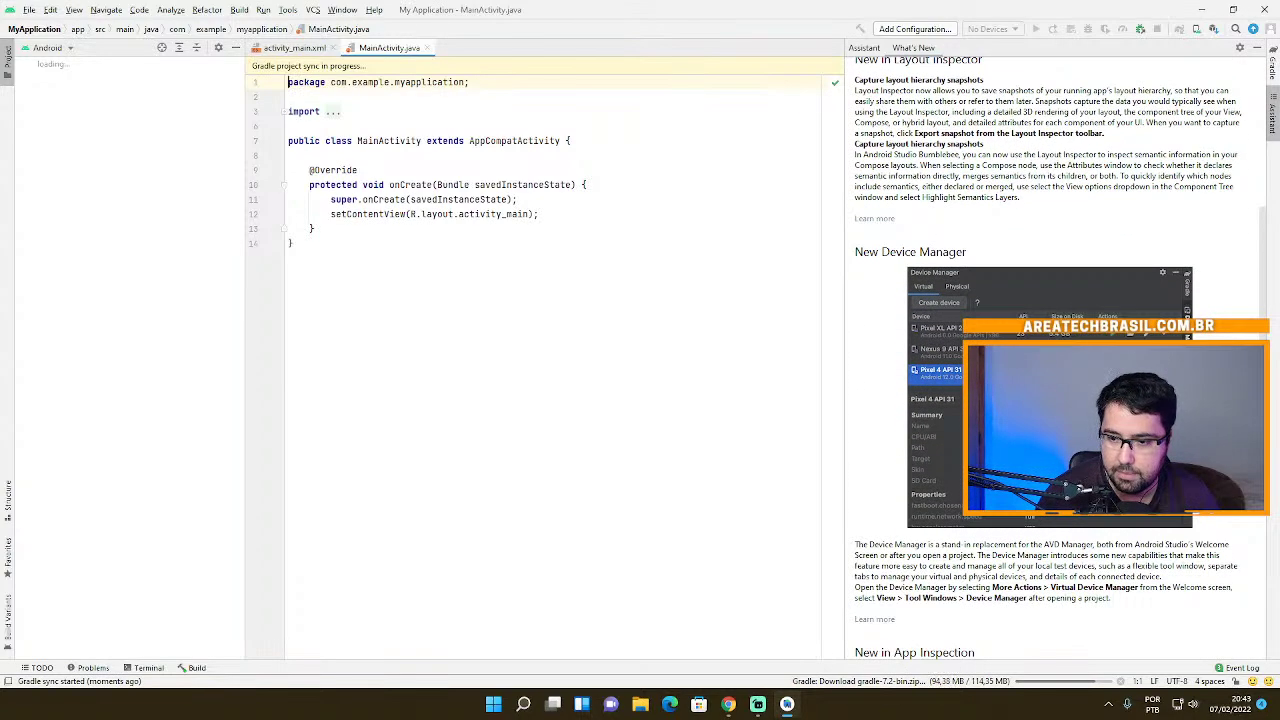
{"action": "scroll", "coordinate": [1059, 369], "scroll_direction": "down", "scroll_amount": 5}
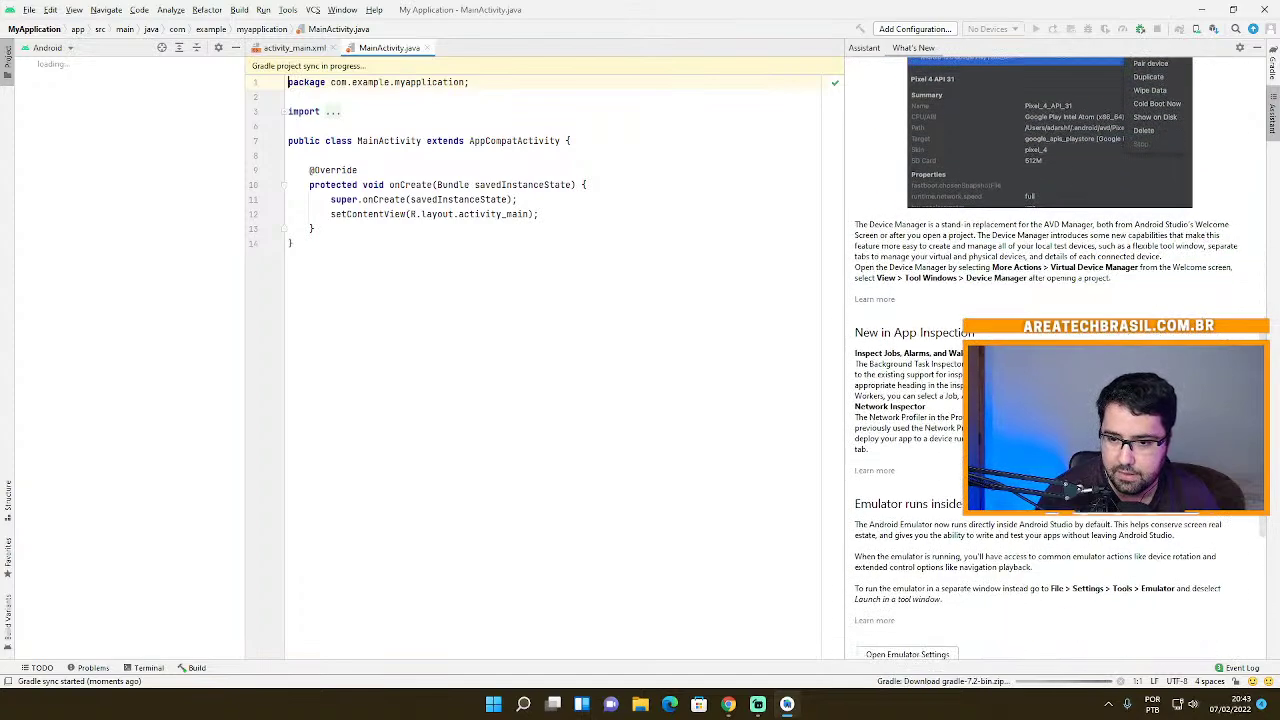
{"action": "scroll", "coordinate": [1048, 360], "scroll_direction": "down", "scroll_amount": 5}
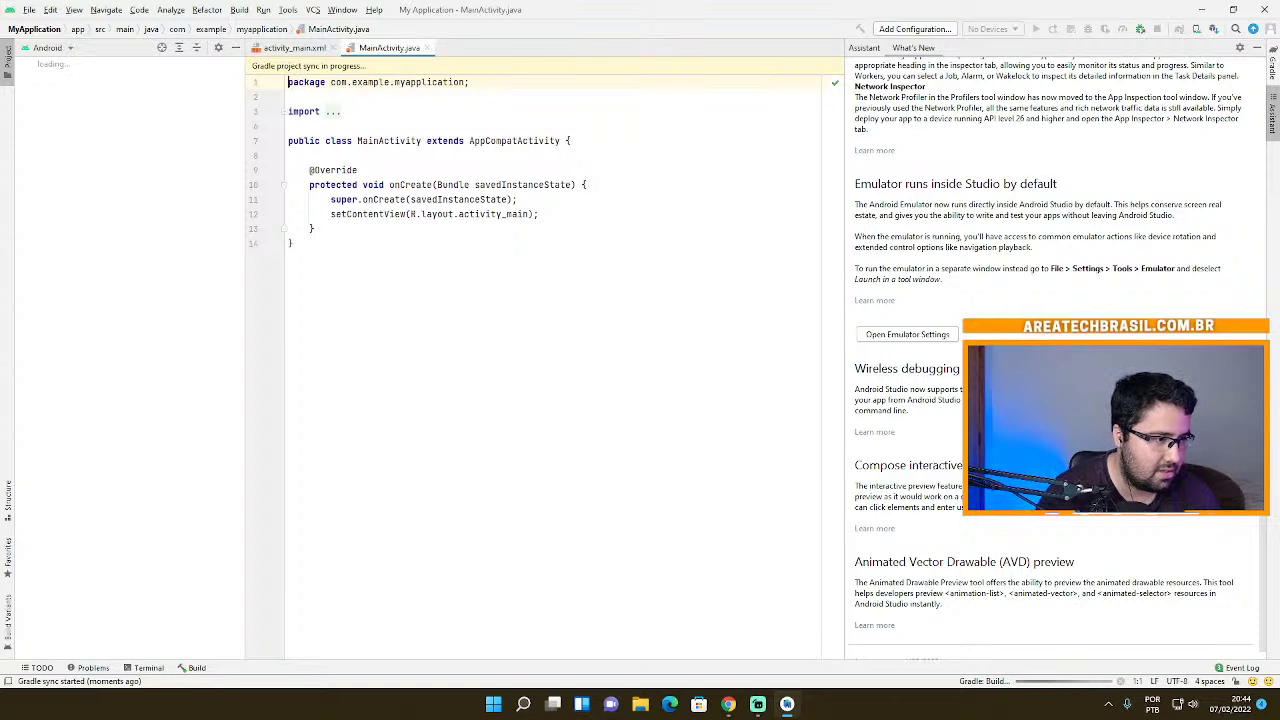
{"action": "scroll", "coordinate": [938, 335], "scroll_direction": "down", "scroll_amount": 1}
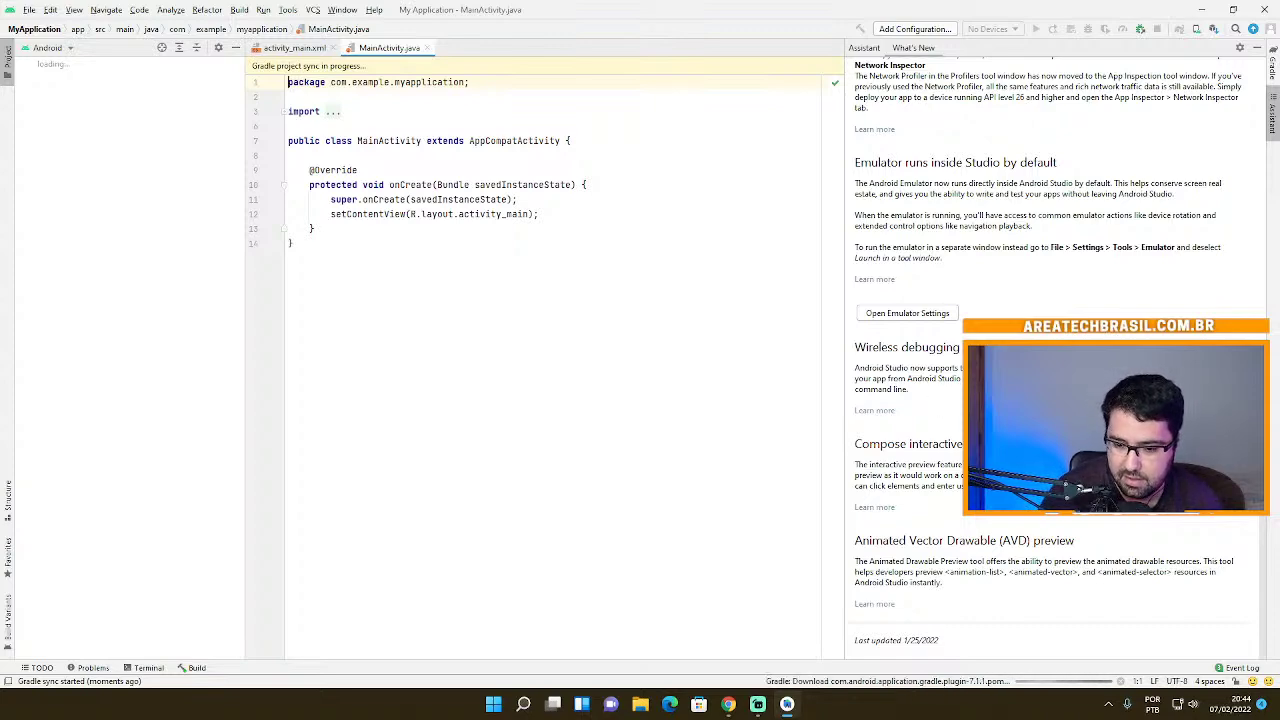
{"action": "scroll", "coordinate": [938, 335], "scroll_direction": "up", "scroll_amount": 3}
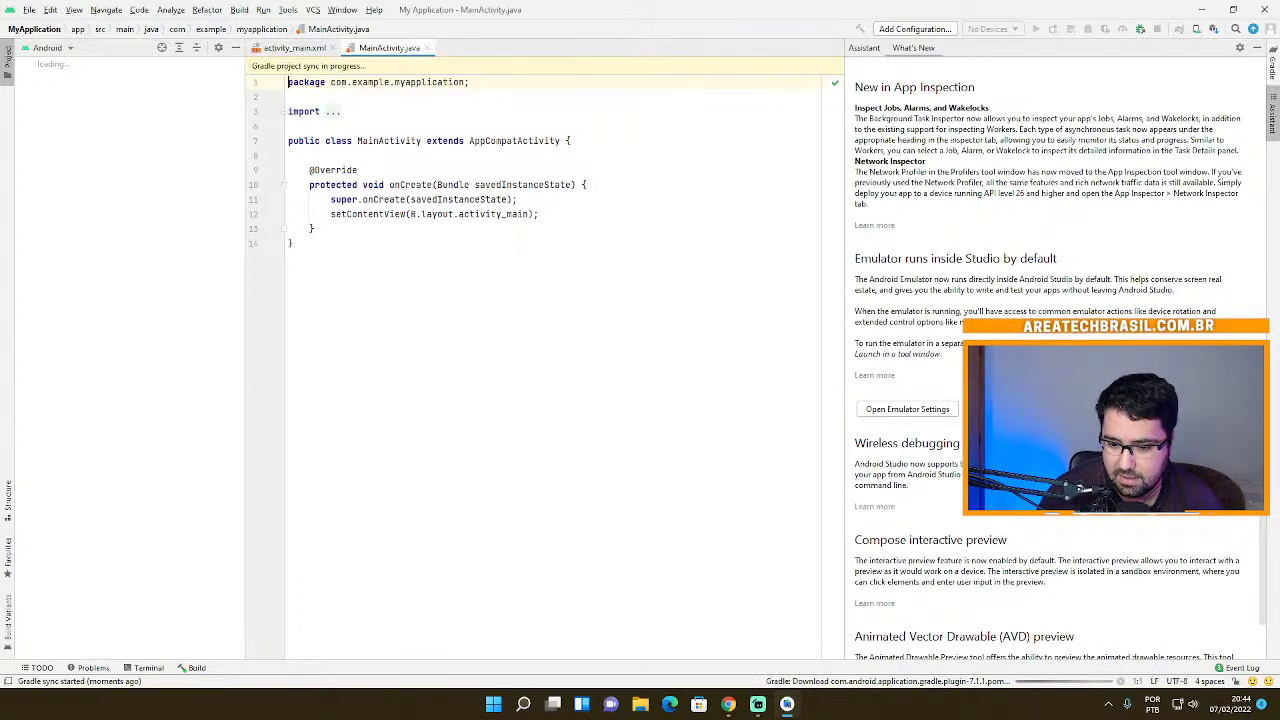
{"action": "scroll", "coordinate": [1050, 350], "scroll_direction": "up", "scroll_amount": 1}
{"action": "scroll", "coordinate": [1050, 350], "scroll_direction": "down", "scroll_amount": 3}
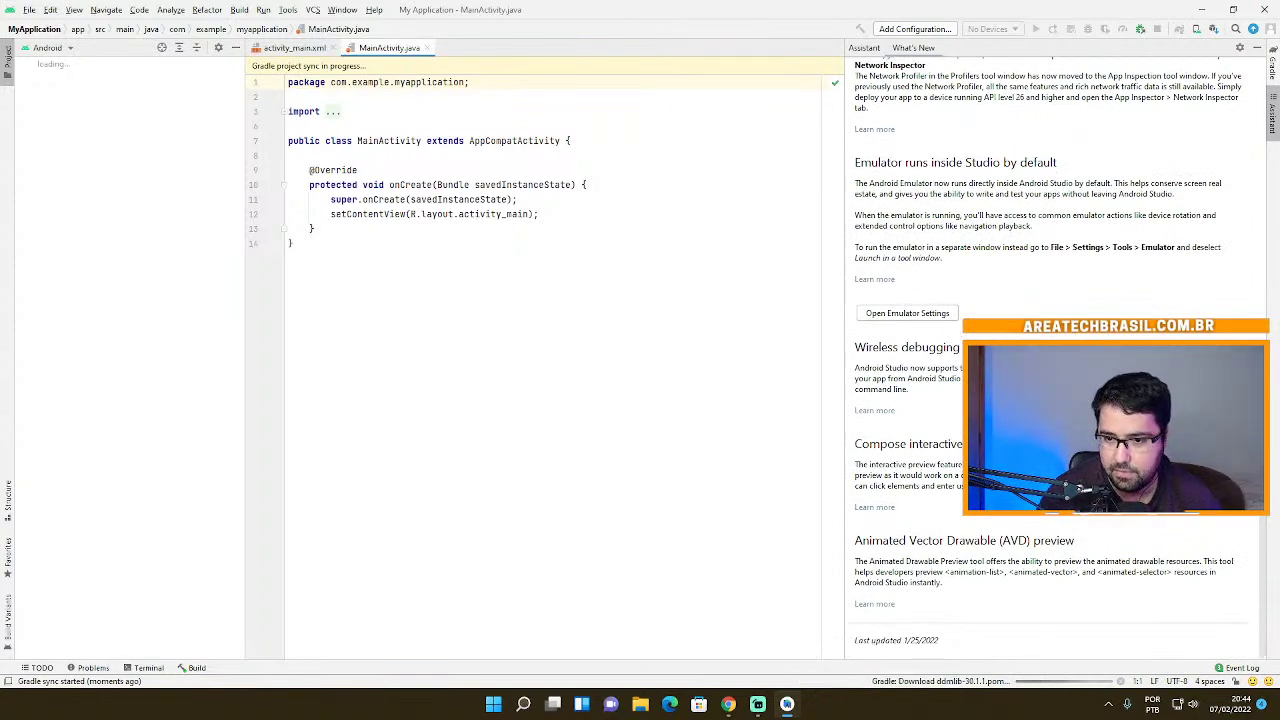
{"action": "scroll", "coordinate": [1050, 350], "scroll_direction": "up", "scroll_amount": 3}
{"action": "scroll", "coordinate": [1050, 350], "scroll_direction": "down", "scroll_amount": 3}
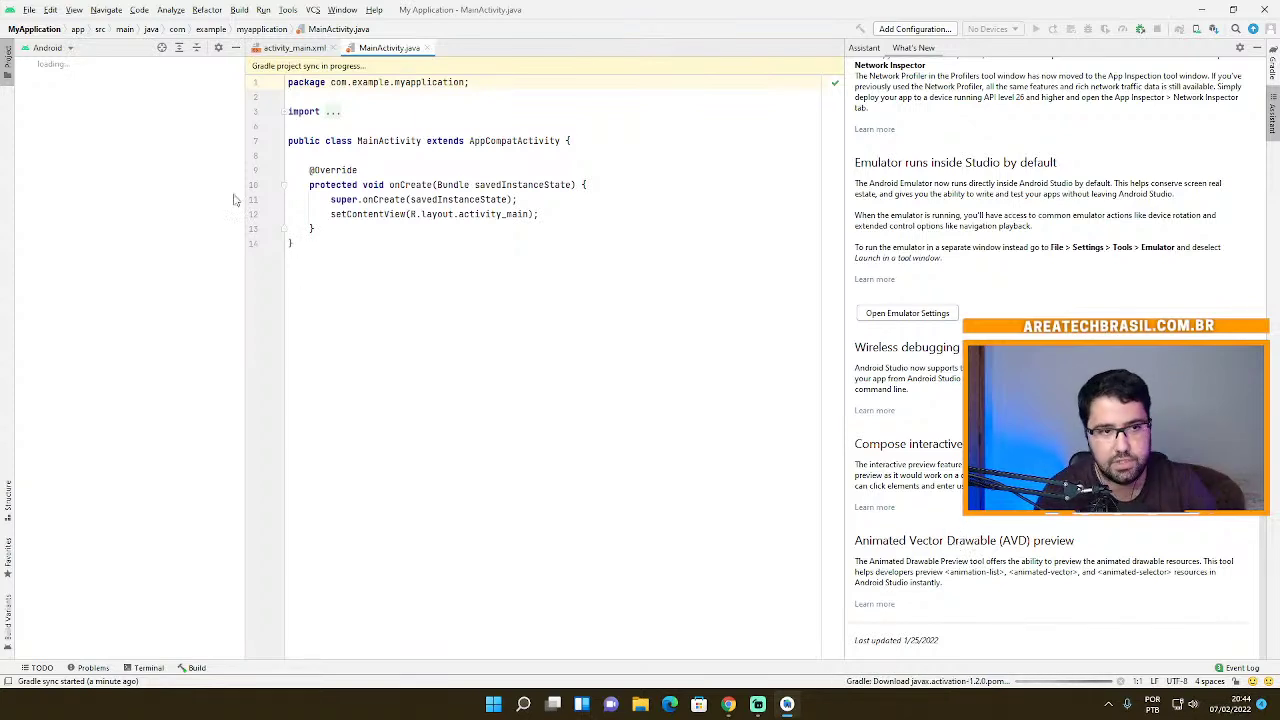
- View the activity_main.xml layout file and return to MainActivity.java
{"action": "left_click", "coordinate": [277, 49]}
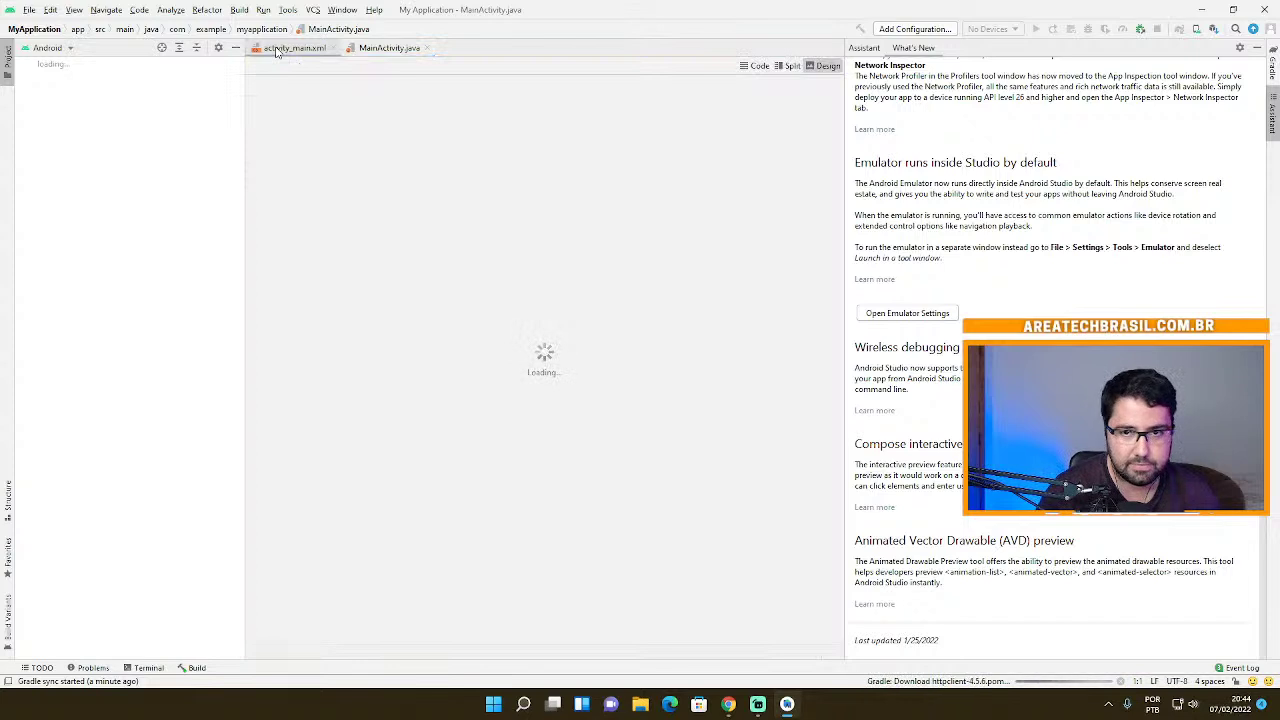
{"action": "left_click", "coordinate": [364, 49]}
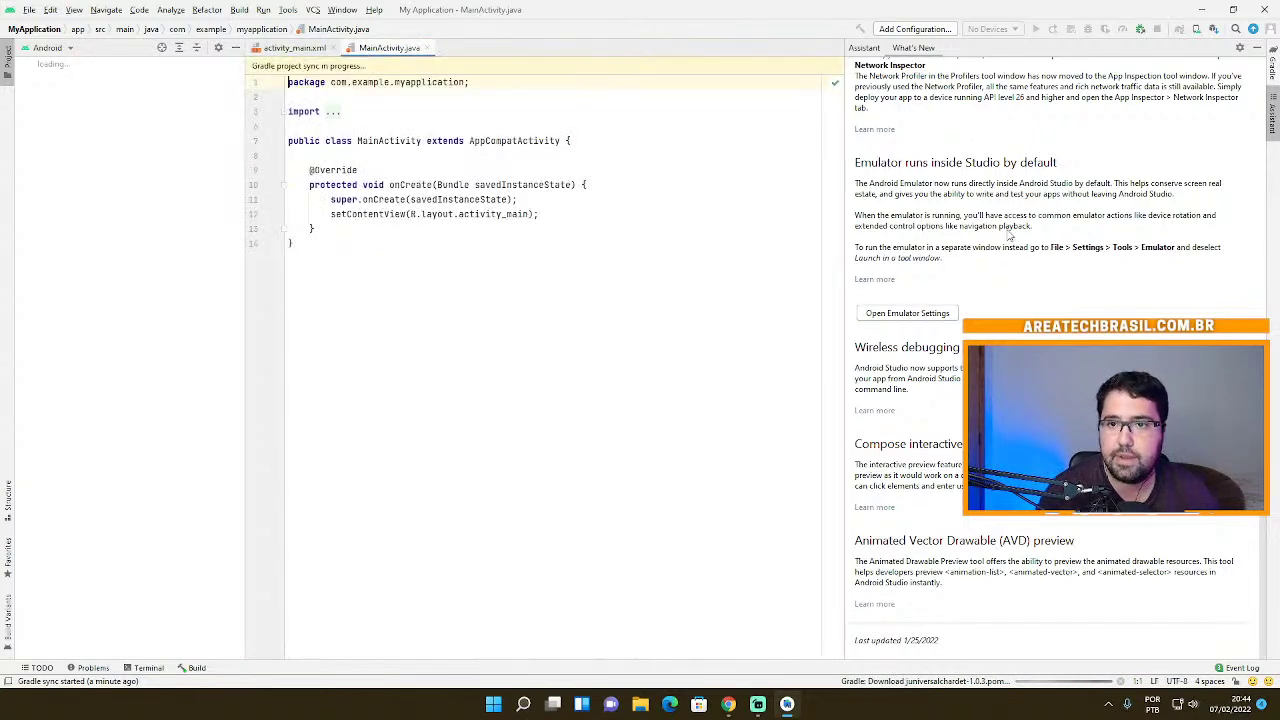